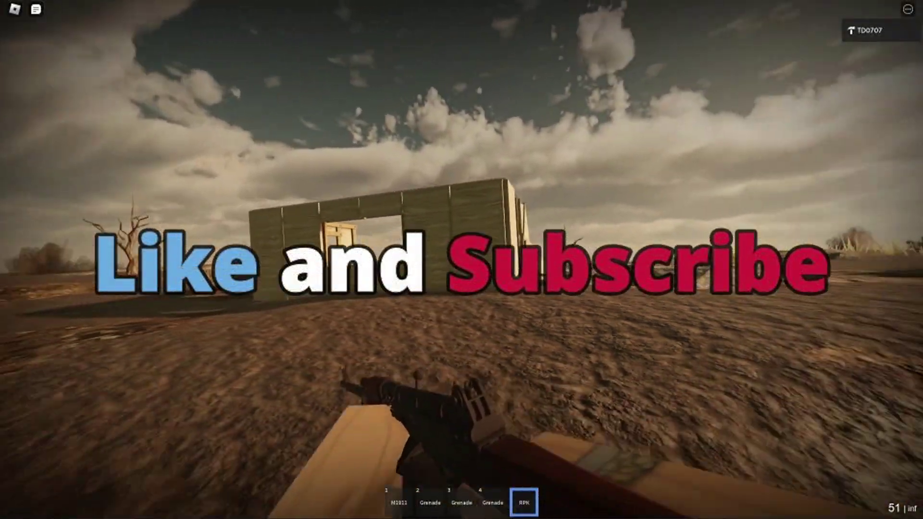
left_click(461, 260)
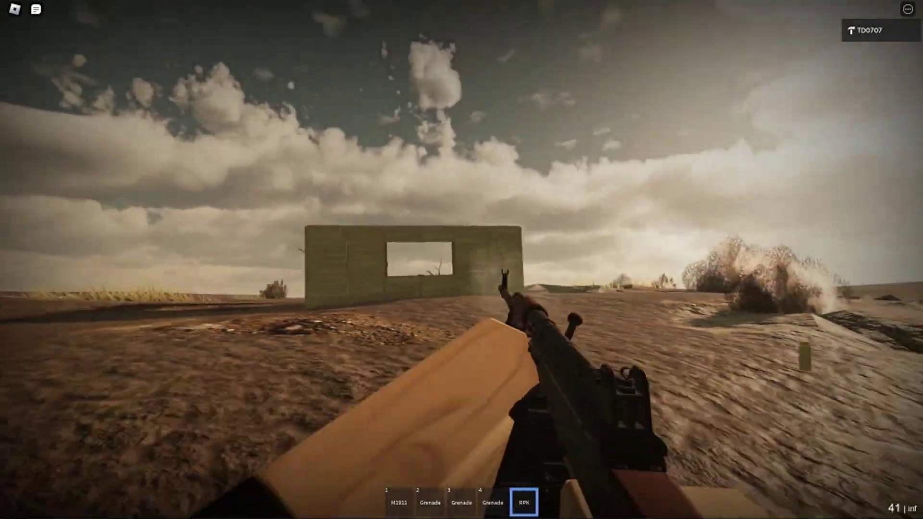
left_click(462, 260)
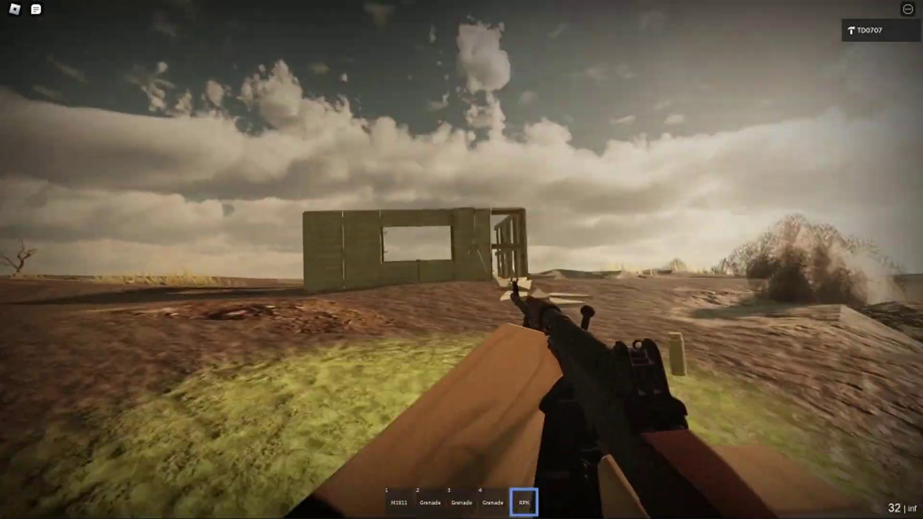
left_click(461, 259)
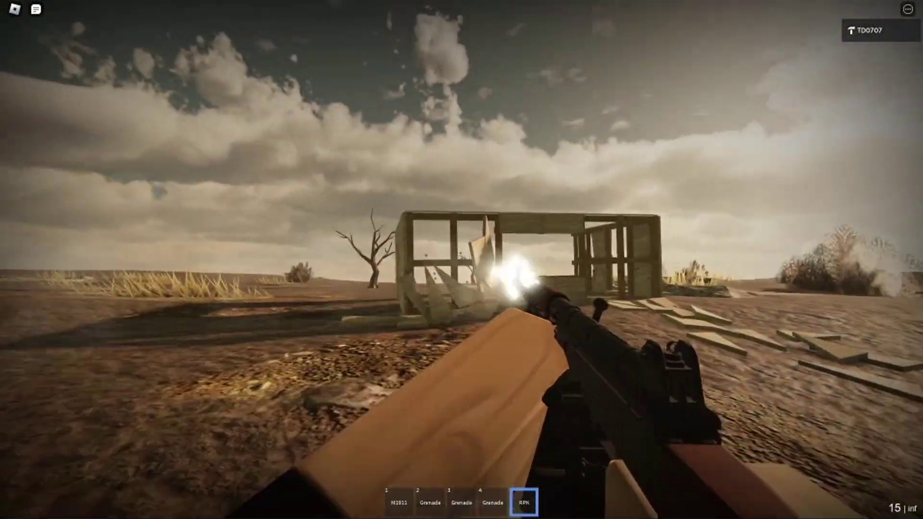
left_click(461, 259)
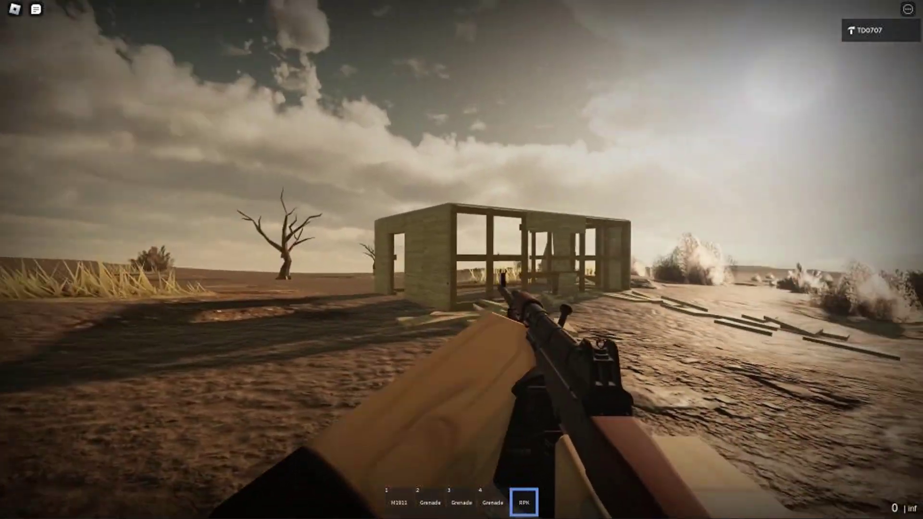
key("a")
key("r")
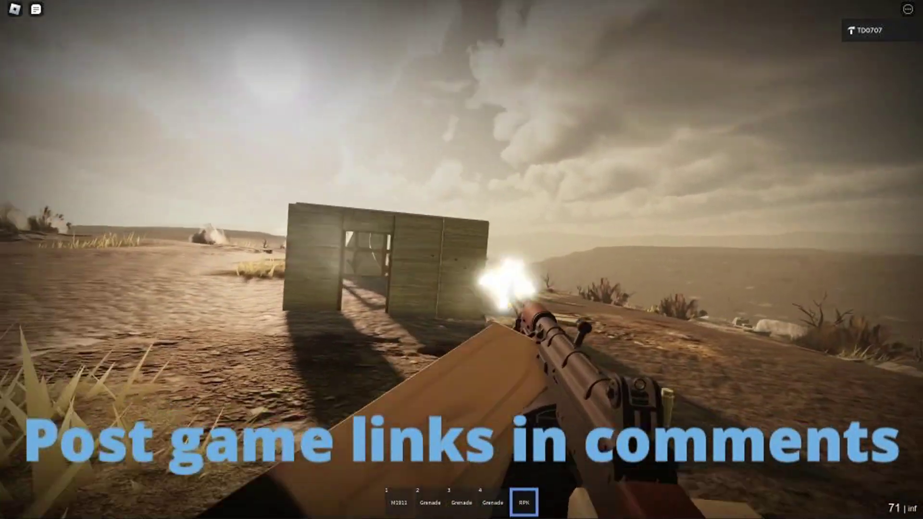
key("d")
key("a")
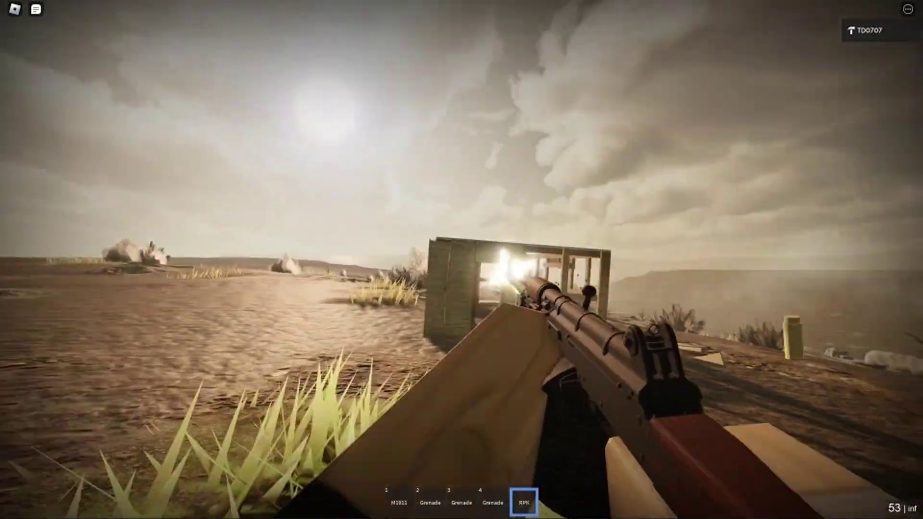
left_click_drag(331, 254, 542, 256)
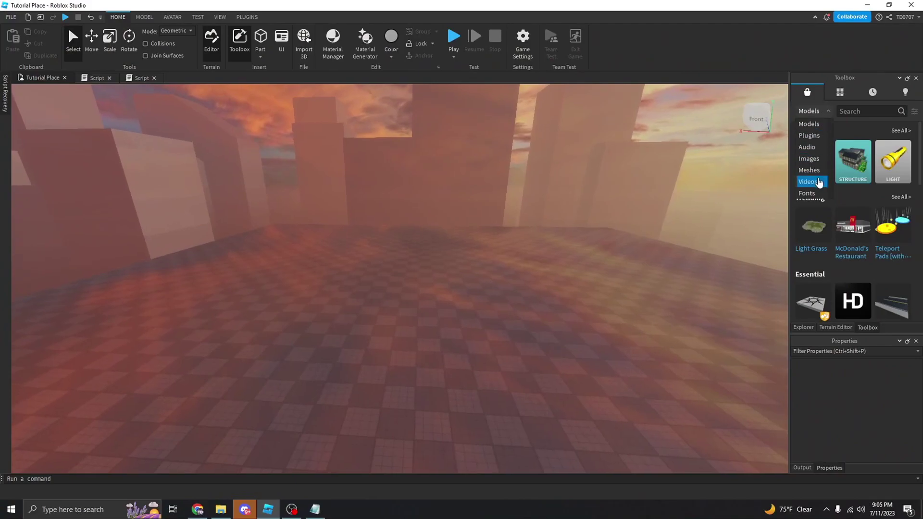
- Insert the Destroyable Wall model from the My Models inventory into the place
left_click(839, 92)
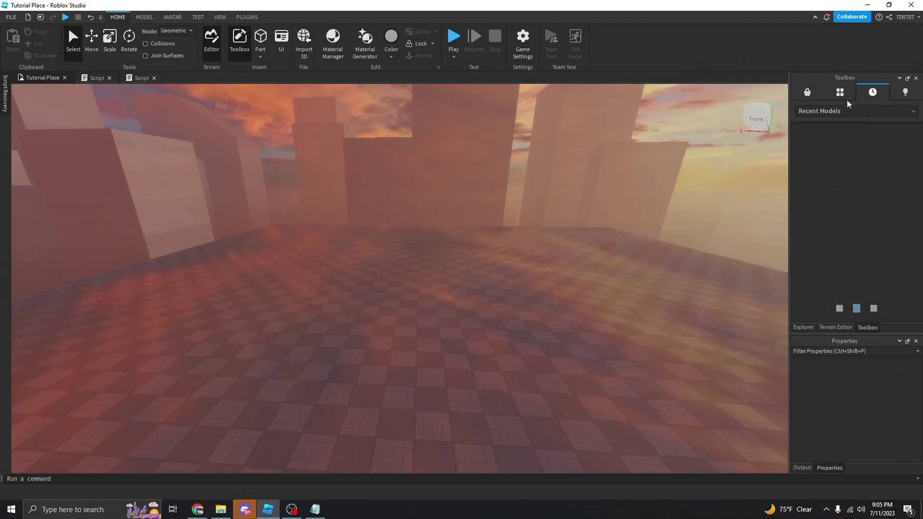
left_click(815, 154)
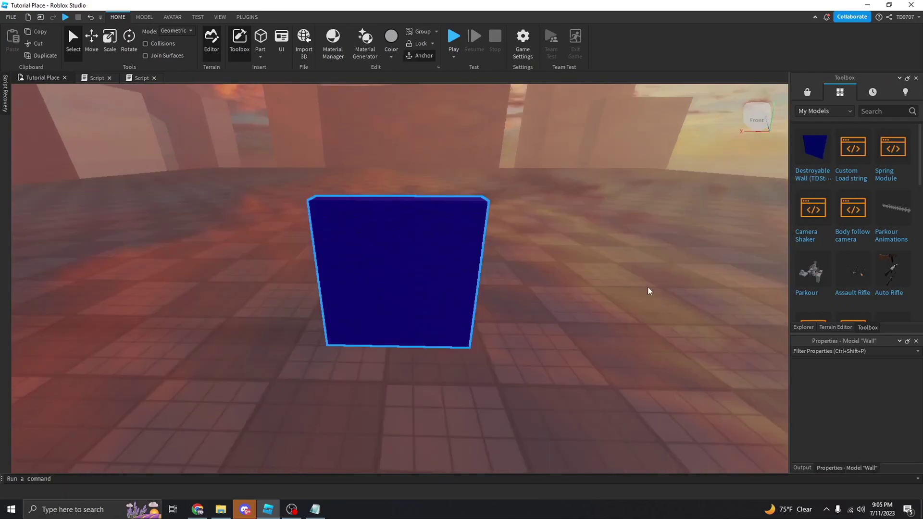
right_click_drag(612, 312, 621, 315)
key("d")
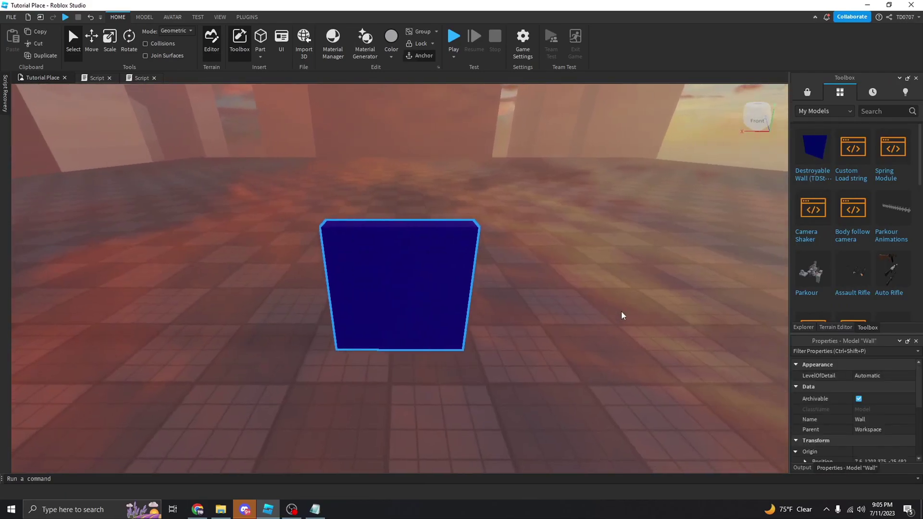
- Expand the inserted Wall model in the object hierarchy and focus on the Wall part inside it
left_click(802, 327)
scroll(655, 334, "up", 3)
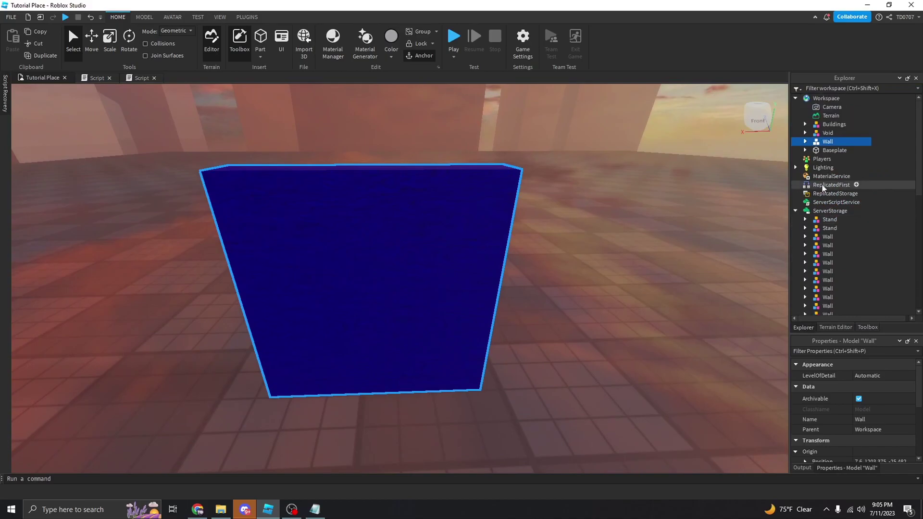
left_click(805, 142)
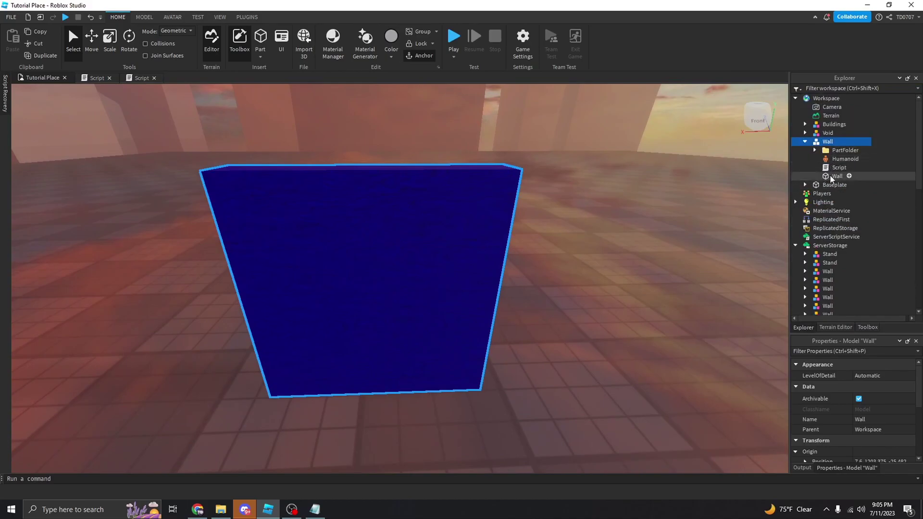
left_click(830, 176)
key("f")
key("ctrl+2")
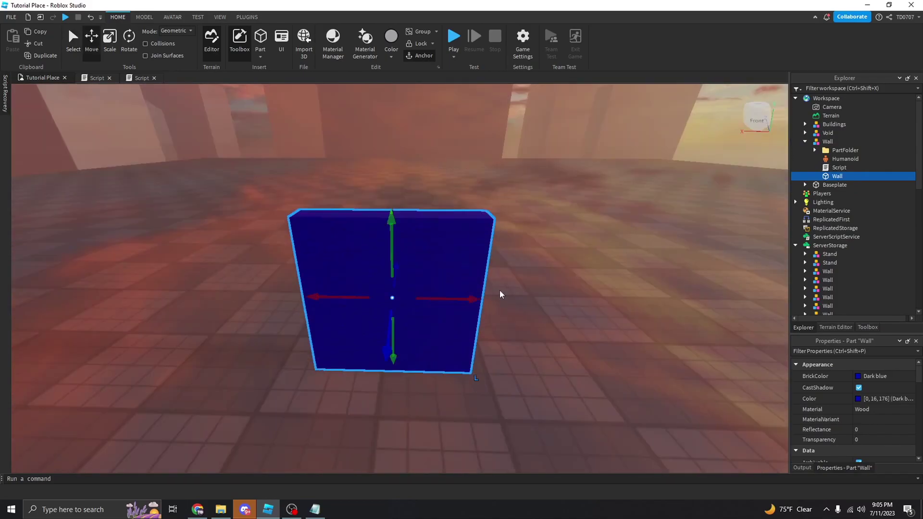
- Deselect the Wall part and examine the wall from close up and from an angle
left_click(564, 273)
right_click_drag(564, 274, 576, 285)
scroll(577, 284, "up", 3)
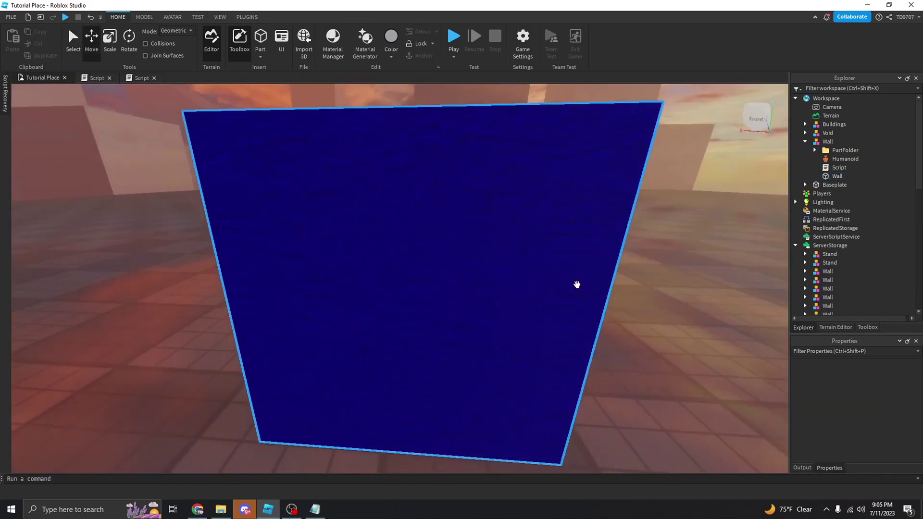
scroll(383, 251, "down", 3)
scroll(383, 251, "down", 2)
scroll(379, 268, "up", 3)
right_click_drag(509, 334, 511, 339)
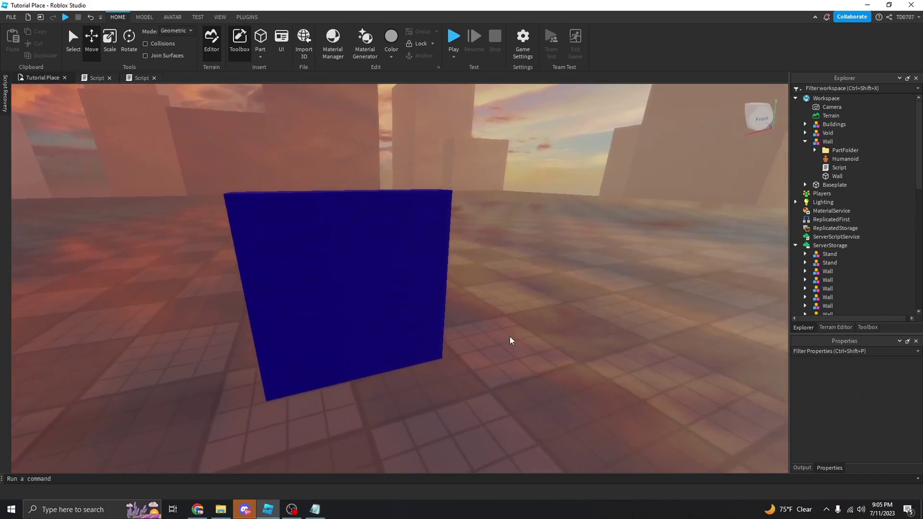
scroll(511, 340, "down", 2)
- Select the wall's Humanoid and look up its Health property
left_click(844, 158)
scroll(881, 418, "down", 5)
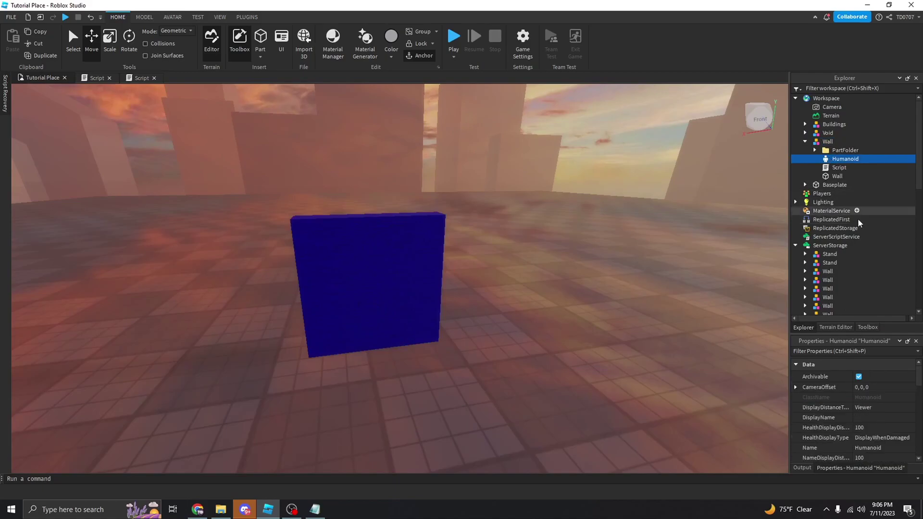
scroll(882, 424, "down", 5)
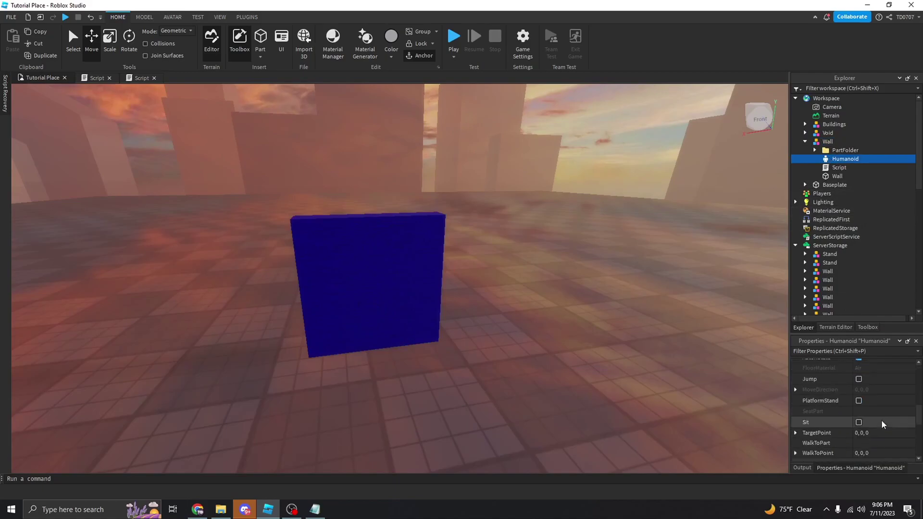
scroll(883, 423, "up", 5)
left_click(807, 388)
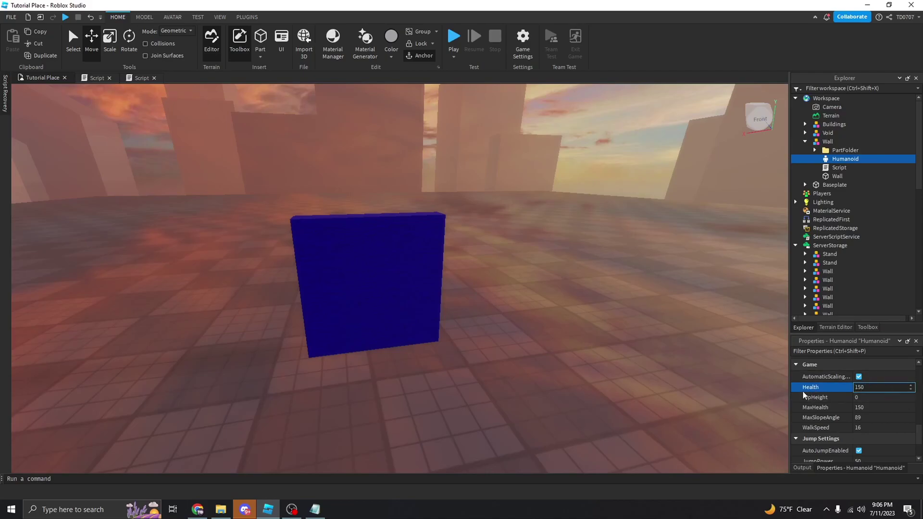
- Expand the wall's PartFolder, select all the parts in it and focus the view on them
left_click(845, 150)
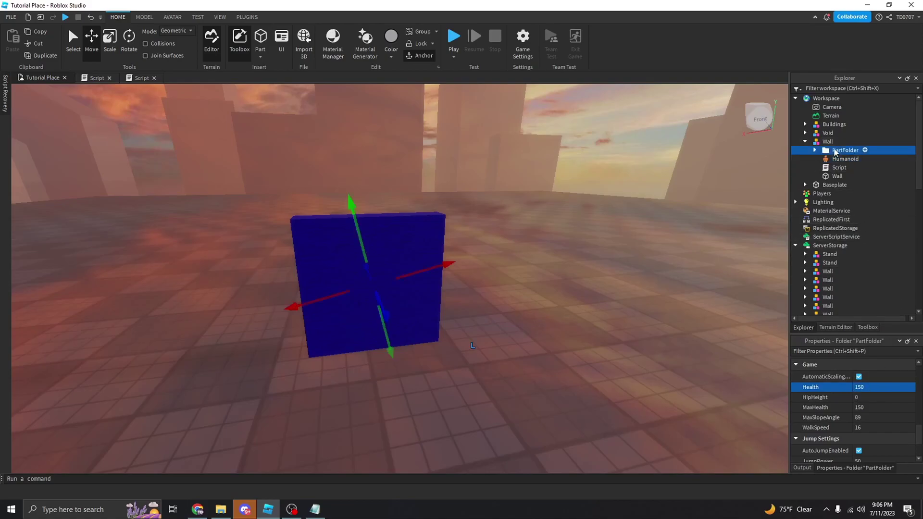
left_click(814, 150)
left_click(846, 159)
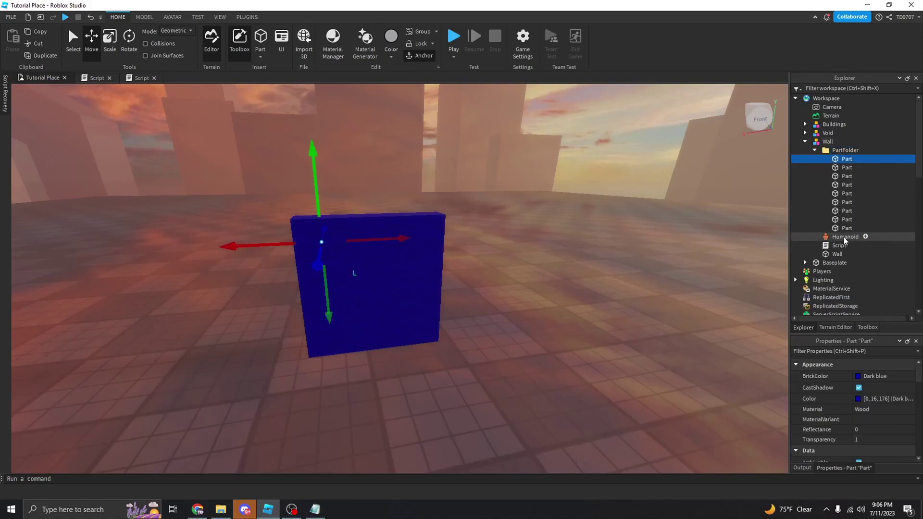
left_click(846, 228, "shift")
key("f")
right_click_drag(611, 313, 607, 313)
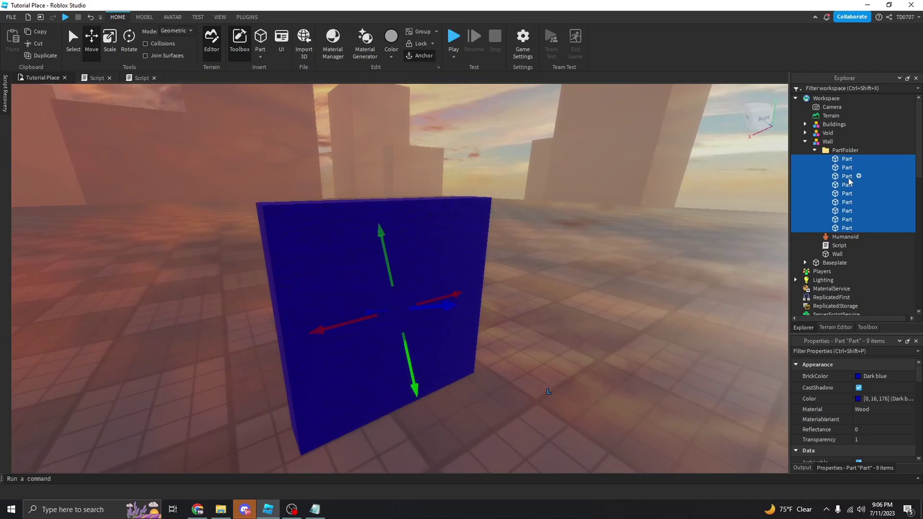
left_click(659, 279)
right_click_drag(660, 279, 660, 279)
left_click(380, 277)
right_click_drag(423, 276, 424, 276)
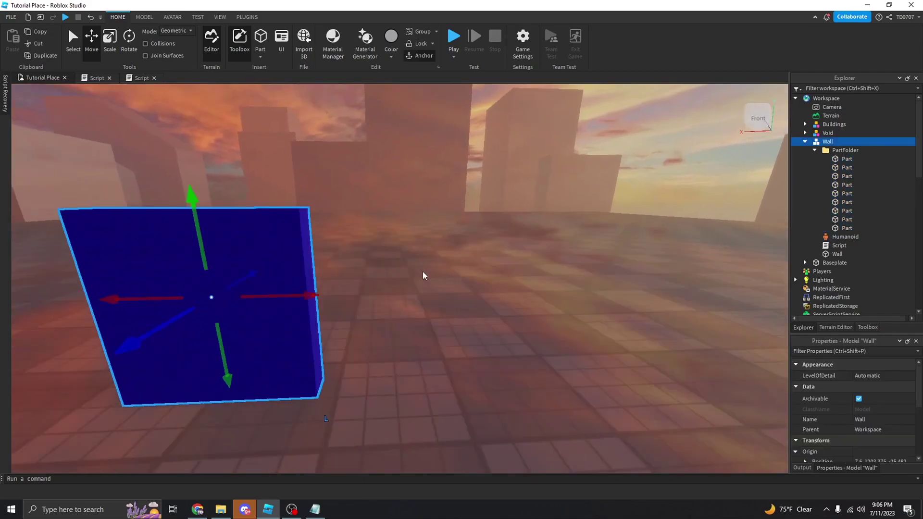
key("s")
left_click(646, 296)
right_click_drag(646, 297, 644, 296)
key("a")
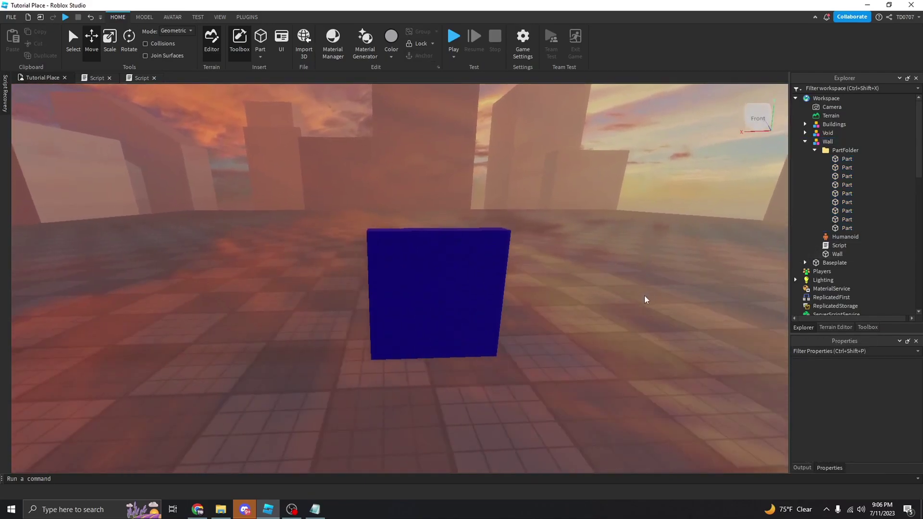
key("d")
right_click_drag(454, 284, 455, 284)
key("d")
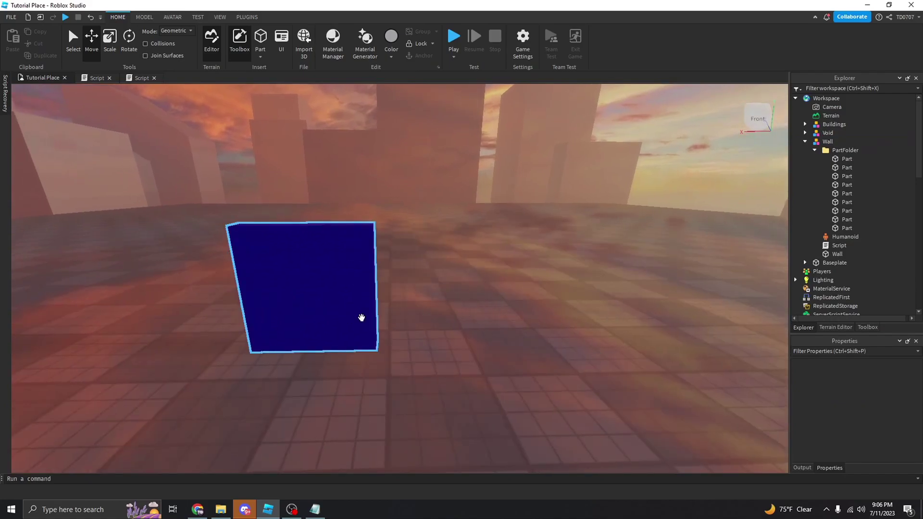
key("a")
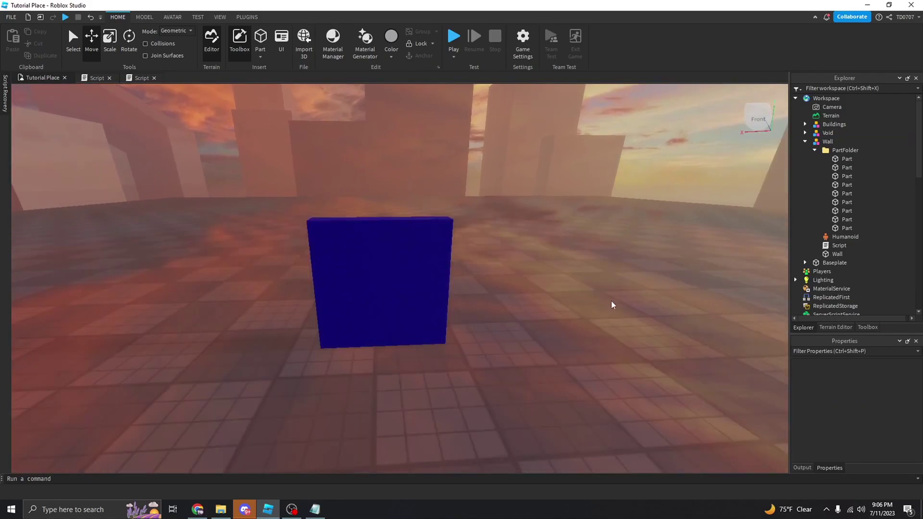
- Duplicate the whole Wall model and move the copy sideways so it stands beside the original
double_click(819, 141)
key("ctrl+d")
left_click_drag(457, 274, 519, 273)
key("d")
right_click_drag(511, 312, 512, 314)
key("w")
left_click(110, 40)
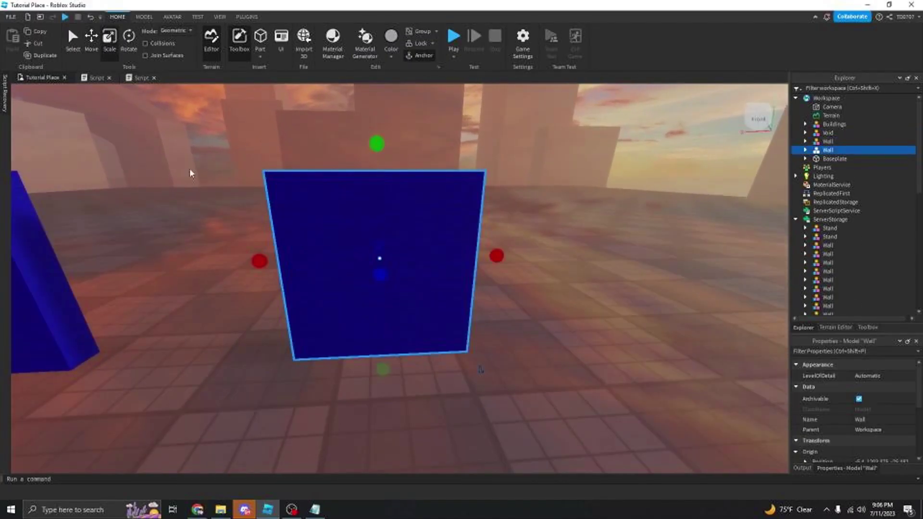
left_click_drag(259, 261, 267, 267)
key("ctrl+z")
- Set the move snap to 0.25 studs and scale the duplicate's inner Wall part narrower from one side
scroll(815, 246, "down", 3)
scroll(815, 246, "down", 3)
left_click(805, 164)
left_click(830, 200)
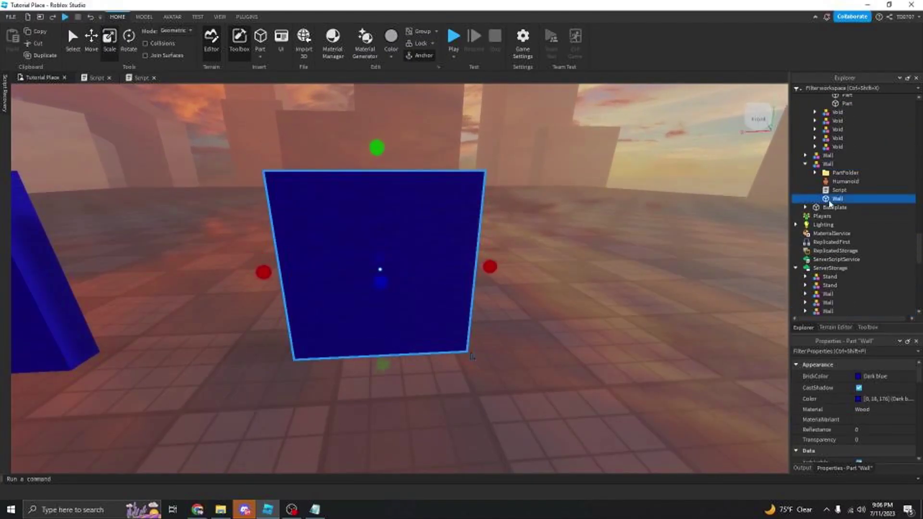
right_click_drag(414, 154, 414, 157)
key("a")
left_click(144, 17)
left_click_drag(200, 49, 255, 46)
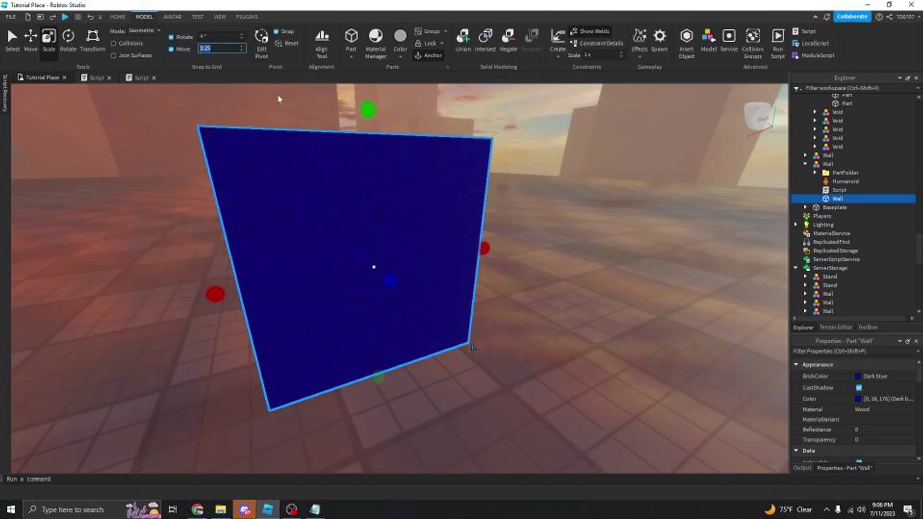
left_click_drag(215, 294, 347, 274)
right_click_drag(486, 253, 536, 253)
left_click(535, 253)
- Select all the parts in the duplicate's PartFolder and set their transparency to 0
left_click(815, 172)
key("w")
right_click_drag(584, 291, 562, 285)
key("s")
key("w")
key("s")
left_click(851, 250)
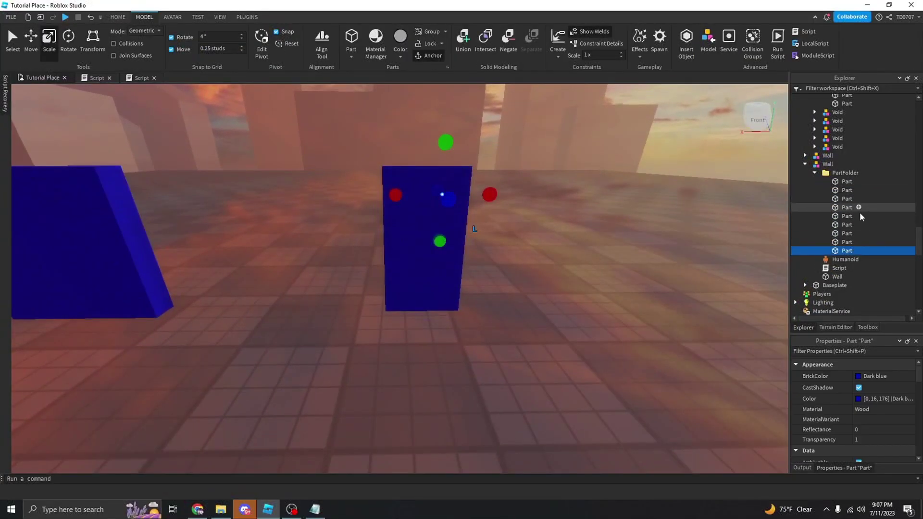
right_click_drag(458, 260, 461, 260)
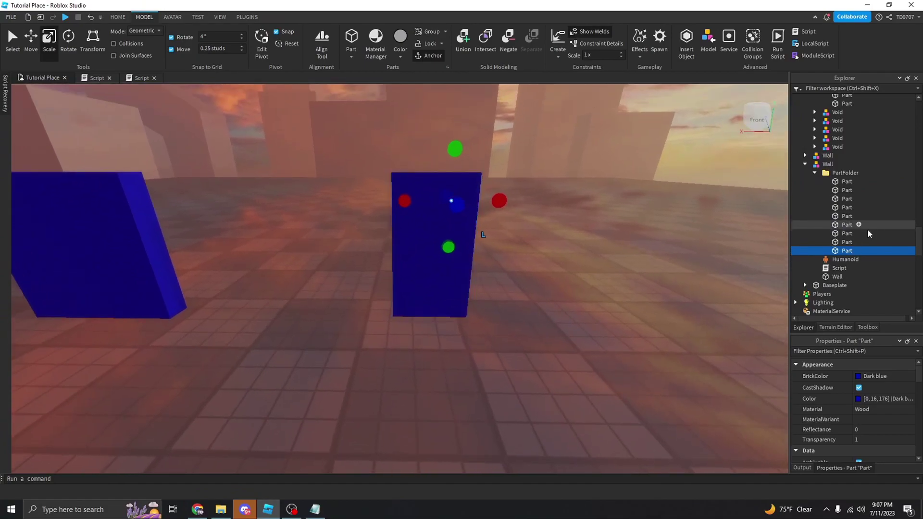
left_click(841, 183, "shift")
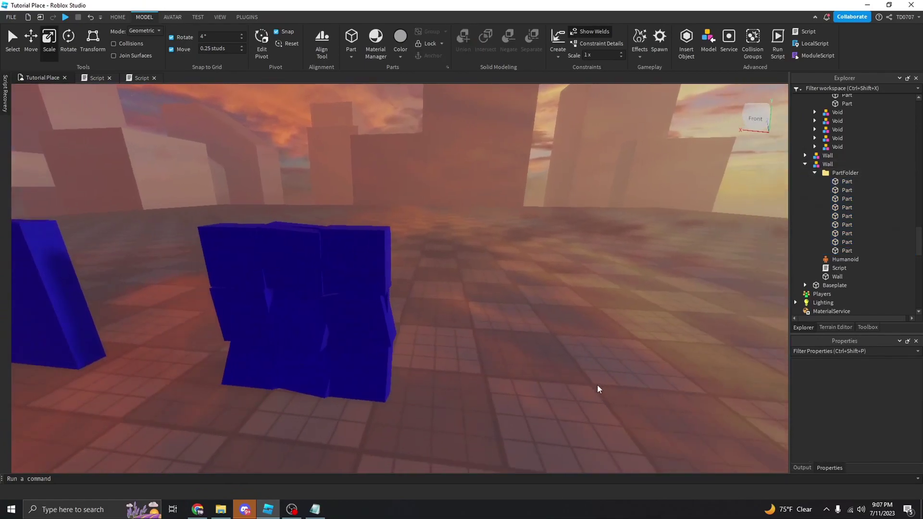
right_click_drag(596, 385, 587, 384)
key("w")
right_click_drag(412, 317, 414, 318)
right_click_drag(495, 292, 492, 292)
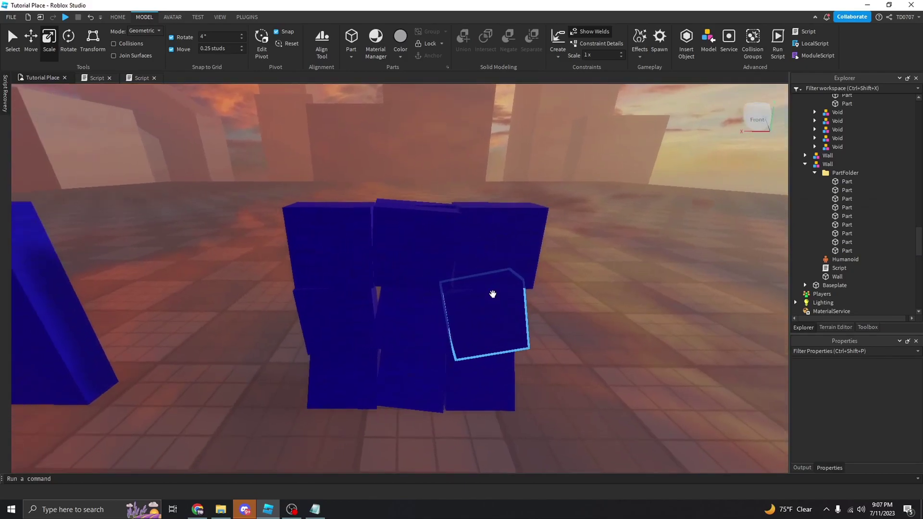
left_click(495, 377, "alt")
left_click(513, 326, "alt+shift")
left_click(515, 272, "alt+shift")
right_click_drag(343, 343, 334, 348)
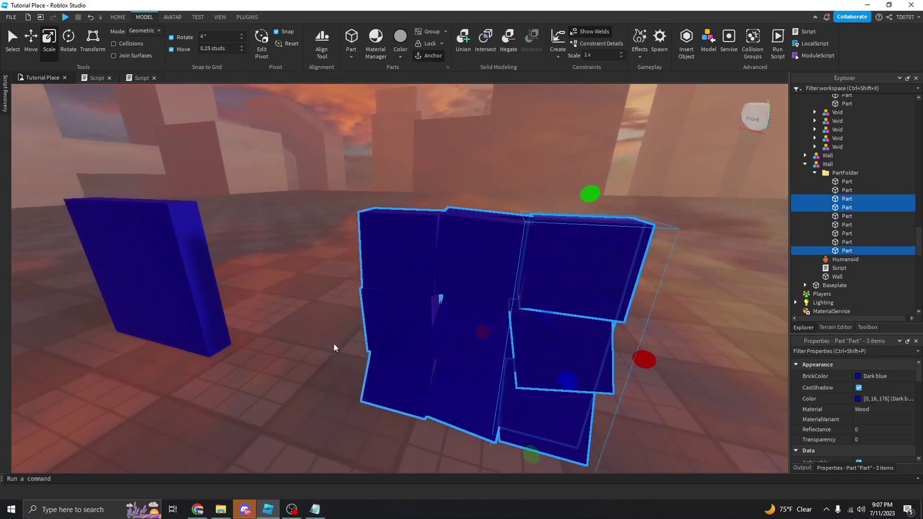
left_click(333, 348)
- Select all nine broken parts of the duplicate wall and delete them, leaving only the inner Wall part
right_click_drag(315, 284, 346, 299)
left_click(554, 356, "alt")
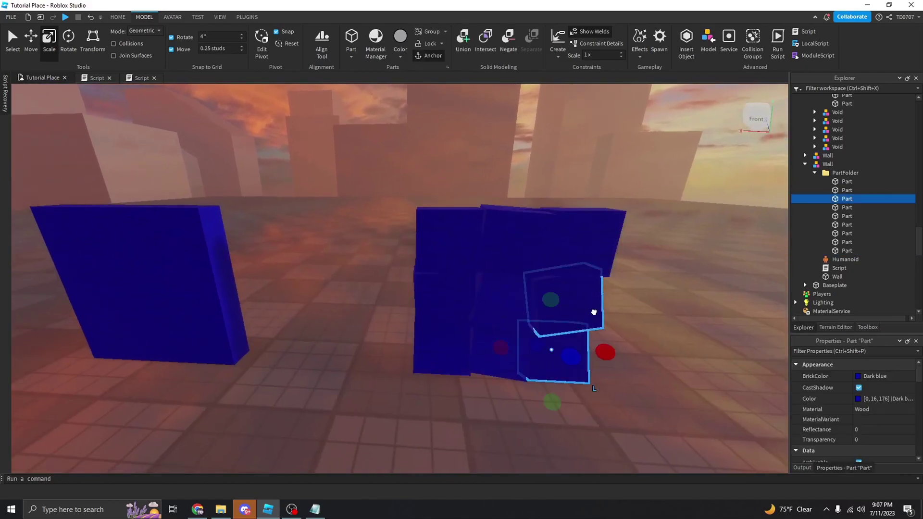
left_click(591, 312, "alt+shift")
left_click(574, 252, "alt+shift")
left_click(496, 256, "alt+shift")
left_click(501, 309, "alt+shift")
left_click(498, 354, "alt+shift")
left_click(456, 353, "alt+shift")
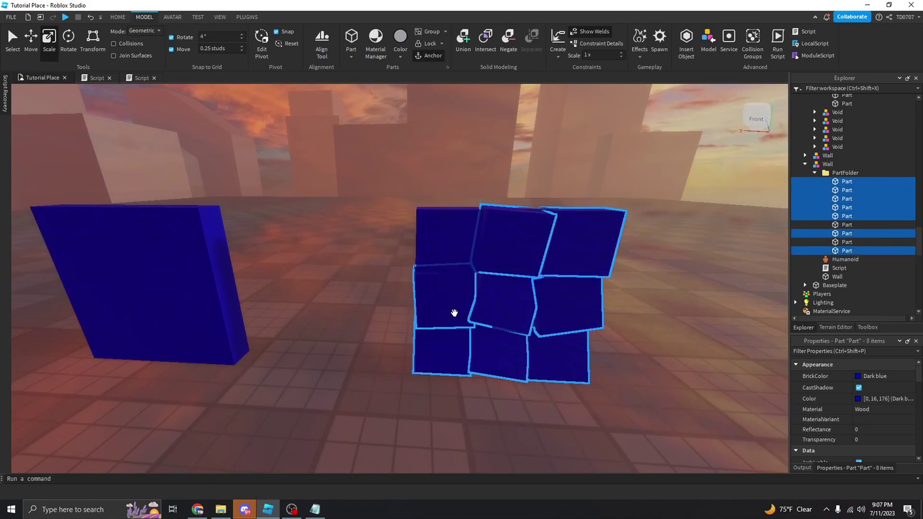
left_click(453, 308, "alt+shift")
left_click(454, 254, "alt+shift")
key("d")
right_click_drag(489, 272, 494, 278)
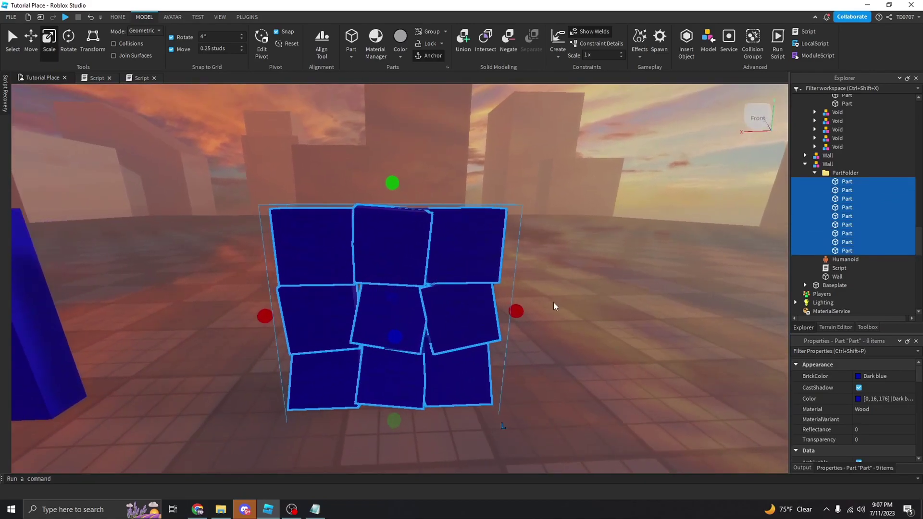
key("Delete")
left_click(455, 326, "alt")
right_click_drag(545, 330, 456, 305)
left_click(554, 336)
key("w")
left_click(505, 293)
key("s")
left_click(485, 312, "alt")
right_click(531, 314)
left_click(506, 313)
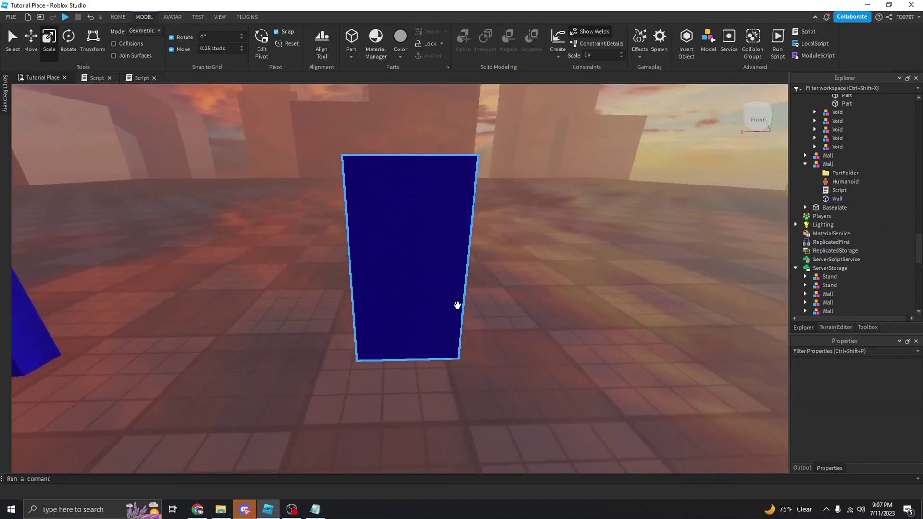
- Insert a wedge part and place it against the lower front face of the narrow wall
right_click_drag(495, 279, 500, 307)
key("w")
left_click(352, 42)
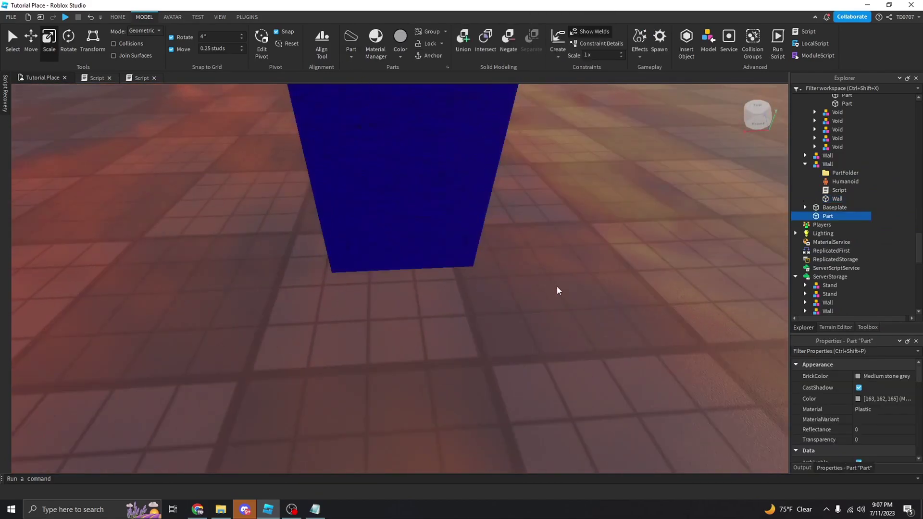
right_click_drag(557, 291, 558, 289)
key("s")
left_click(558, 289)
left_click(388, 341)
right_click_drag(388, 341, 410, 265)
- Duplicate the wedge twice and rotate the copies so three triangles fan out across the wall's lower half
key("ctrl+d")
key("ctrl+4")
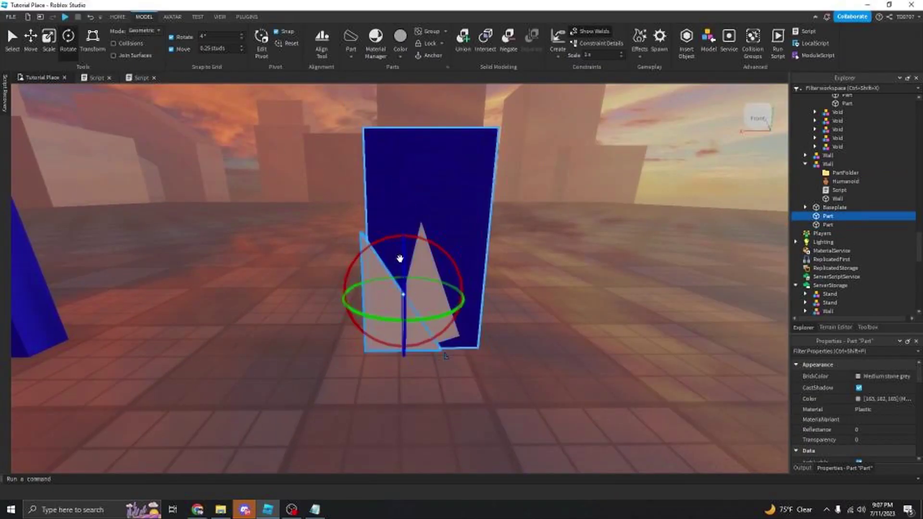
left_click_drag(403, 236, 427, 242)
key("ctrl+d")
left_click_drag(403, 236, 422, 247)
left_click(31, 40)
right_click_drag(422, 247, 409, 240)
left_click(384, 298)
left_click(49, 41)
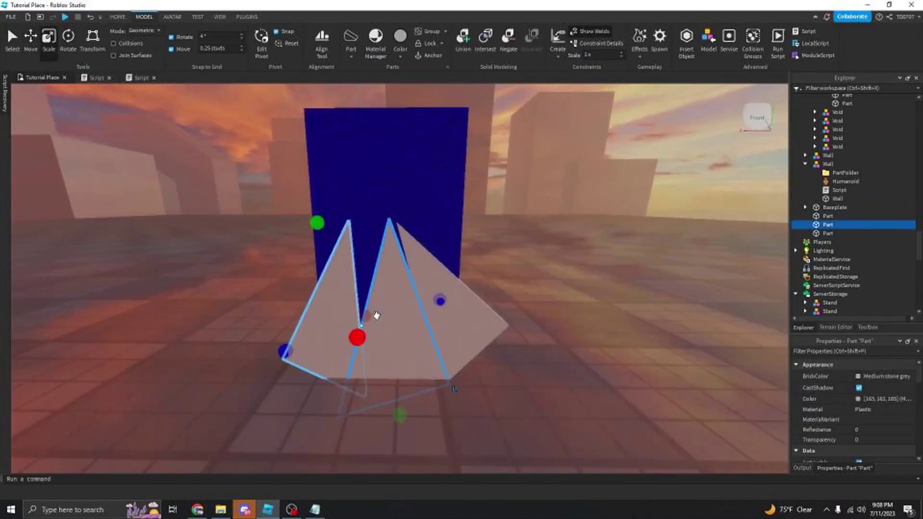
- Duplicate two more wedges and rotate and move them to continue the fan up one side of the wall
left_click(456, 307)
key("ctrl+d")
key("ctrl+4")
left_click_drag(550, 237, 523, 283)
key("ctrl+2")
key("ctrl+d")
key("ctrl+4")
key("ctrl+2")
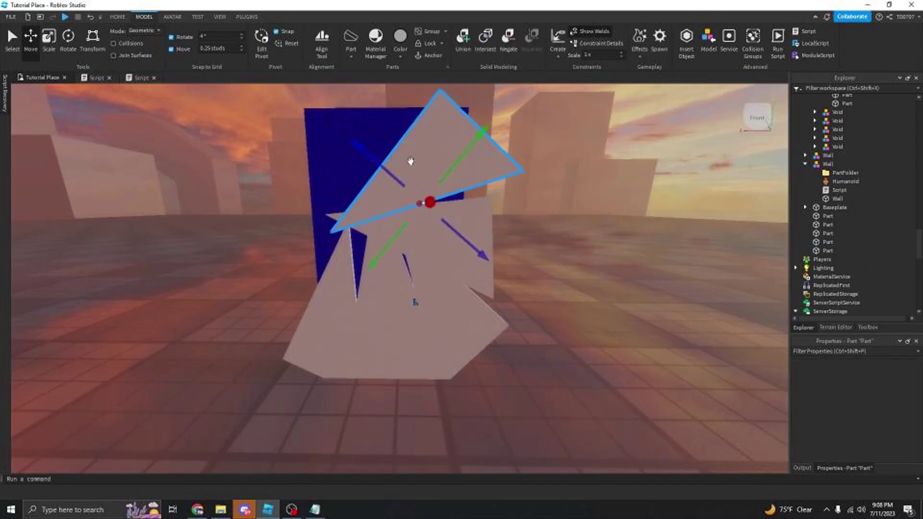
- Scale the newly placed wedges so they cover more of the wall's side and upper area
right_click_drag(410, 161, 412, 147)
left_click(464, 260)
key("ctrl+3")
left_click_drag(318, 289, 382, 282)
left_click_drag(439, 212, 440, 191)
left_click(478, 183)
- Duplicate another wedge, rotate it and move it into the gap near the wall's upper part
key("ctrl+d")
key("ctrl+2")
right_click_drag(409, 176, 402, 181)
key("ctrl+4")
left_click_drag(406, 174, 393, 221)
key("ctrl+2")
left_click_drag(517, 217, 472, 210)
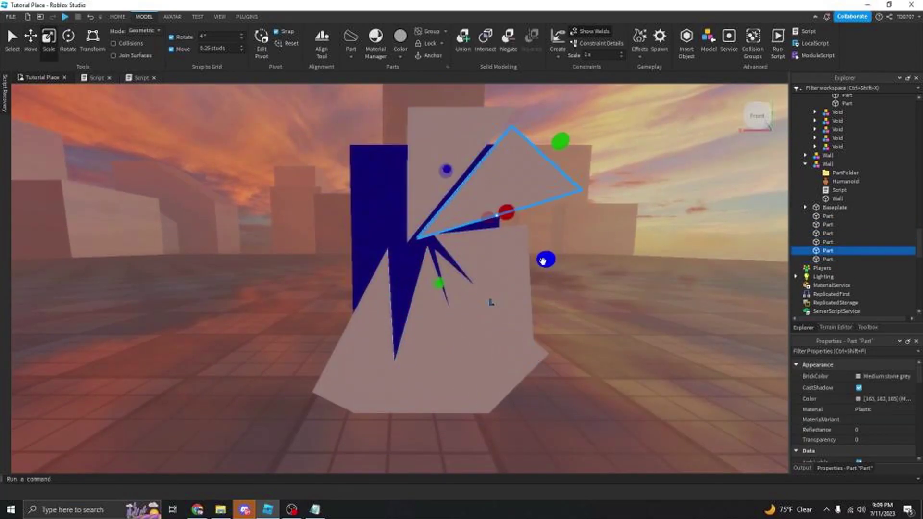
- Duplicate the wedge for the remaining open side and rotate the copies to complete the ring of shards around the wall's centre
left_click(441, 185)
key("ctrl+d")
left_click(67, 47)
left_click_drag(523, 177, 489, 120)
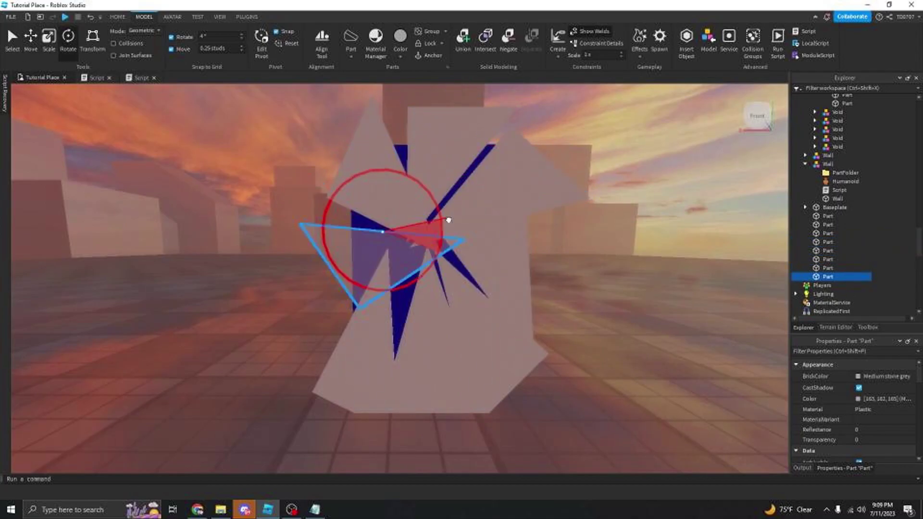
left_click_drag(448, 219, 450, 225)
key("ctrl+2")
left_click(569, 210)
- Insert a large block, negate it and union it with the wedges to trim them to the wall's outline
right_click_drag(568, 210, 569, 226)
left_click(350, 57)
left_click(360, 68)
right_click_drag(356, 357, 384, 336)
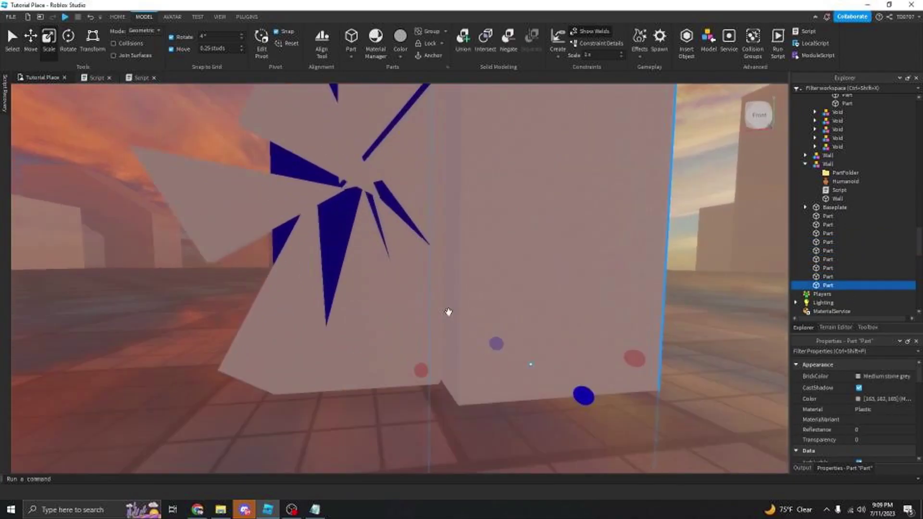
key("ctrl+shift+n")
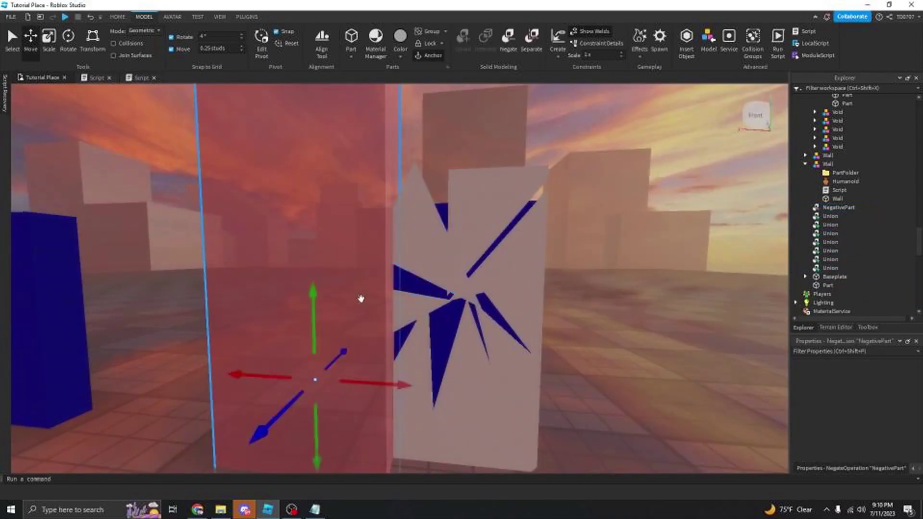
key("ctrl+4")
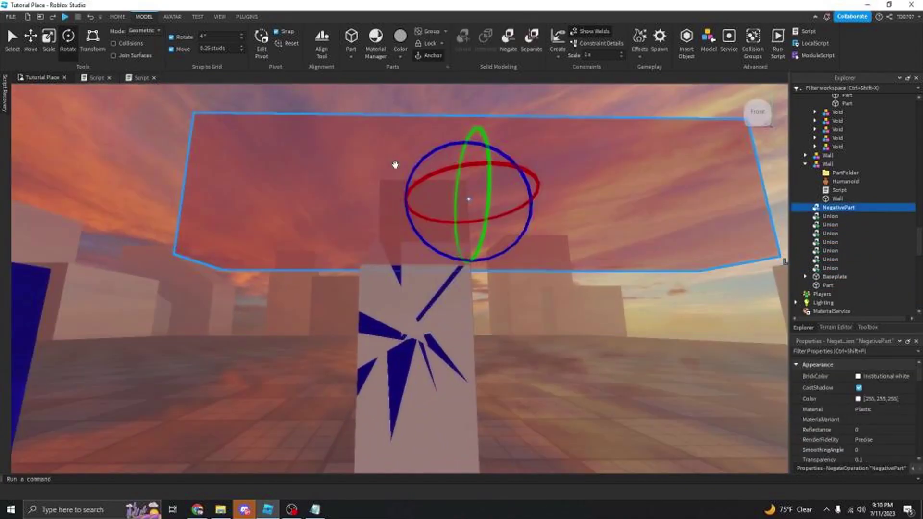
left_click(516, 237)
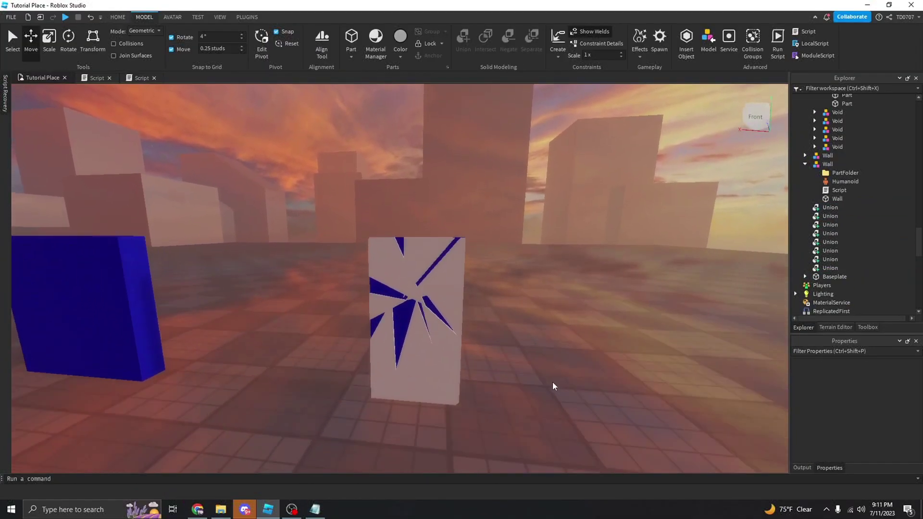
- Examine the trimmed union pieces on the narrow wall from several angles
key("w")
right_click_drag(517, 287, 519, 282)
right_click_drag(467, 360, 461, 342)
key("s")
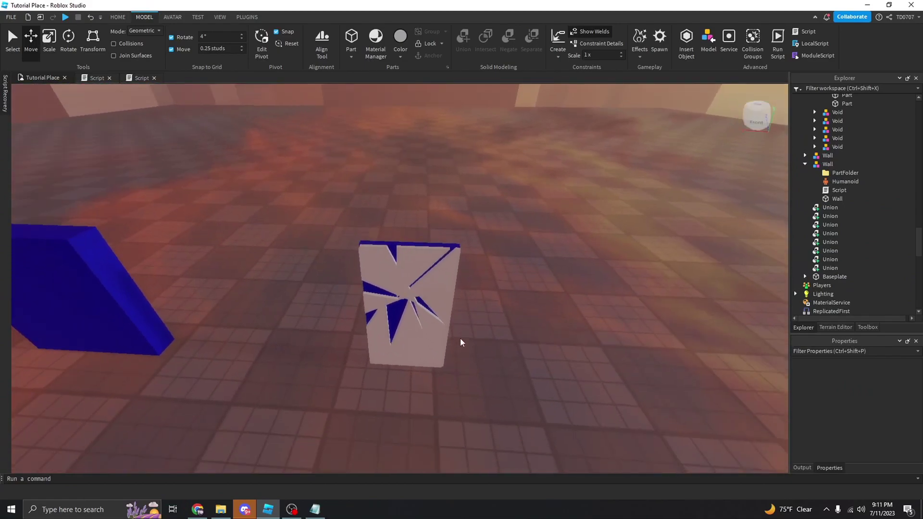
key("w")
left_click(825, 207, "shift")
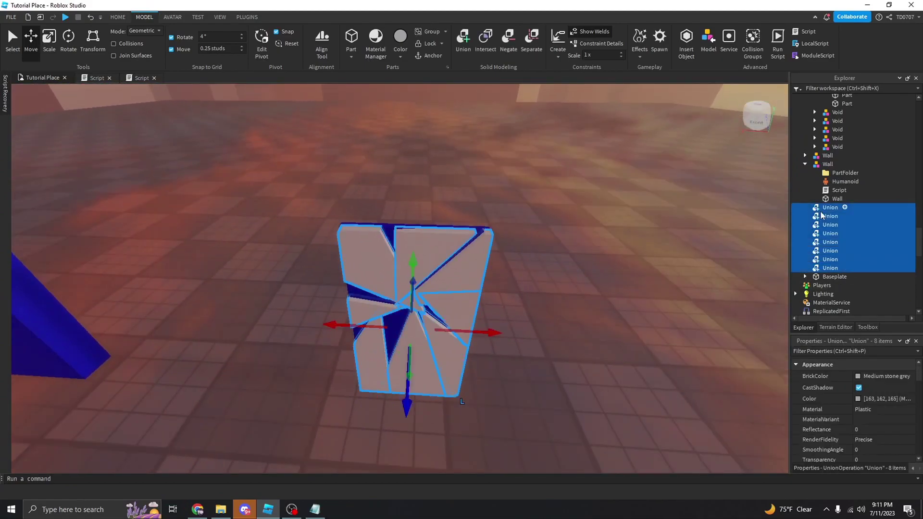
scroll(587, 336, "up", 5)
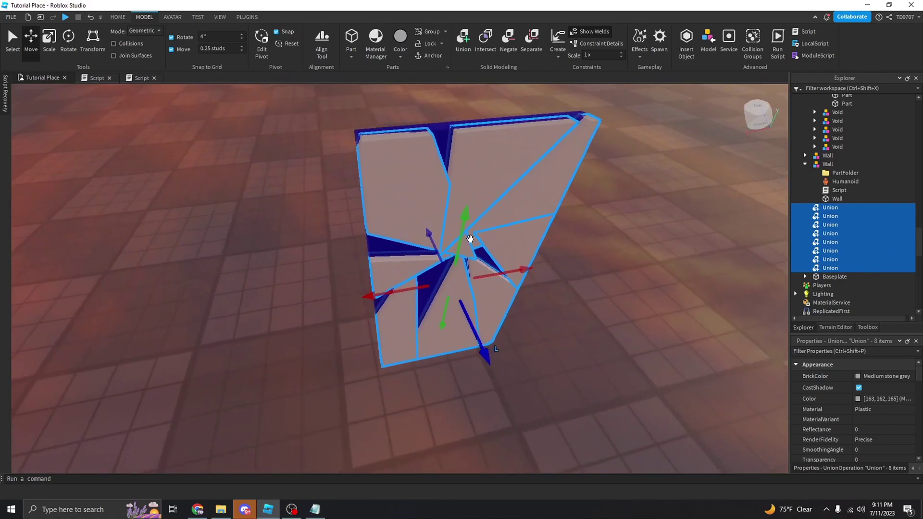
right_click_drag(470, 238, 768, 339)
key("s")
key("w")
- Give all eight unions the inner Wall part's dark blue color [0, 16, 176]
left_click(831, 200)
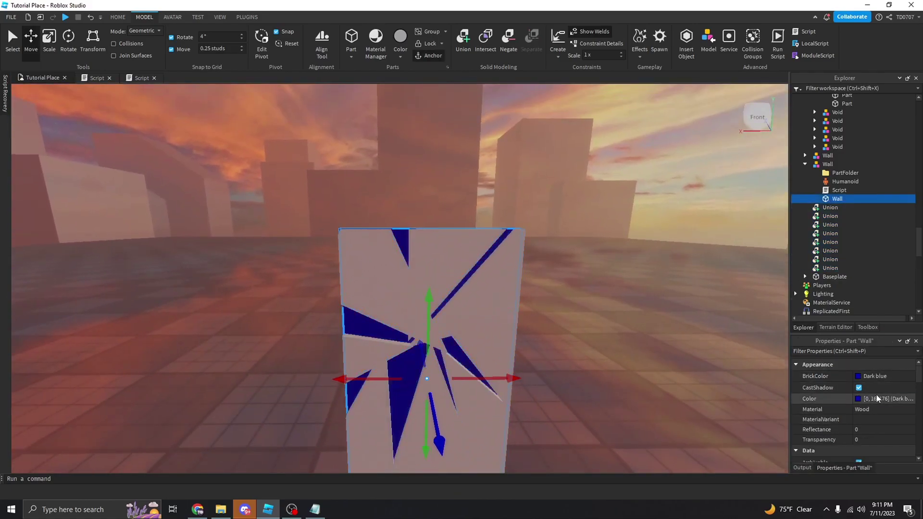
left_click(827, 269)
left_click(828, 208, "shift")
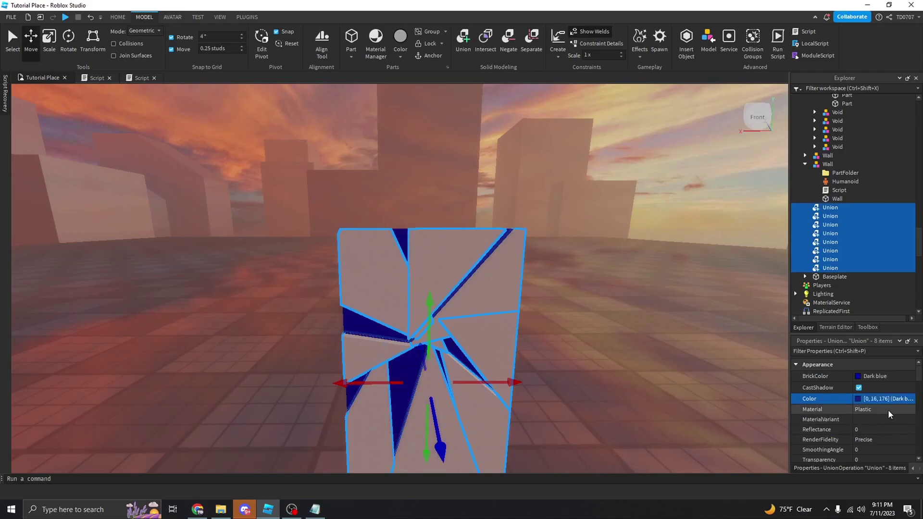
left_click(653, 416)
- Enable UsePartColor on all eight unions
scroll(653, 416, "up", 1)
left_click(830, 267)
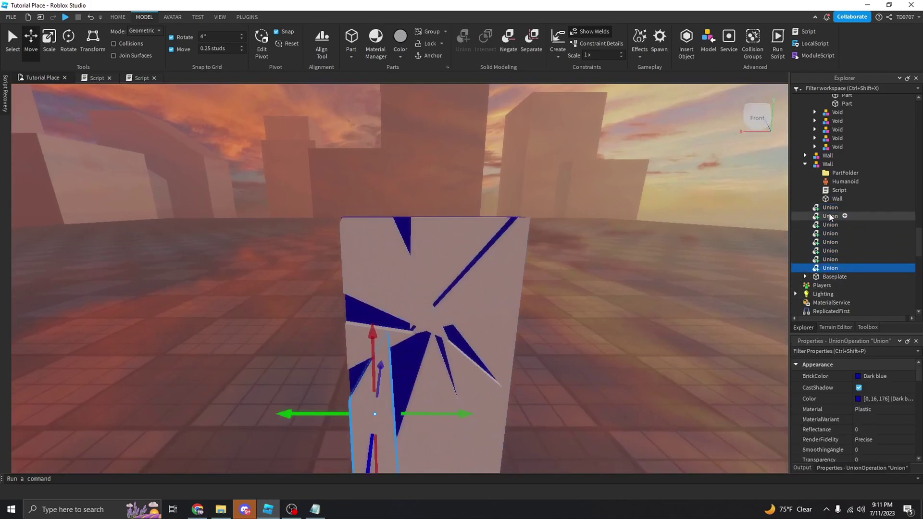
left_click(830, 207, "shift")
scroll(882, 417, "down", 5)
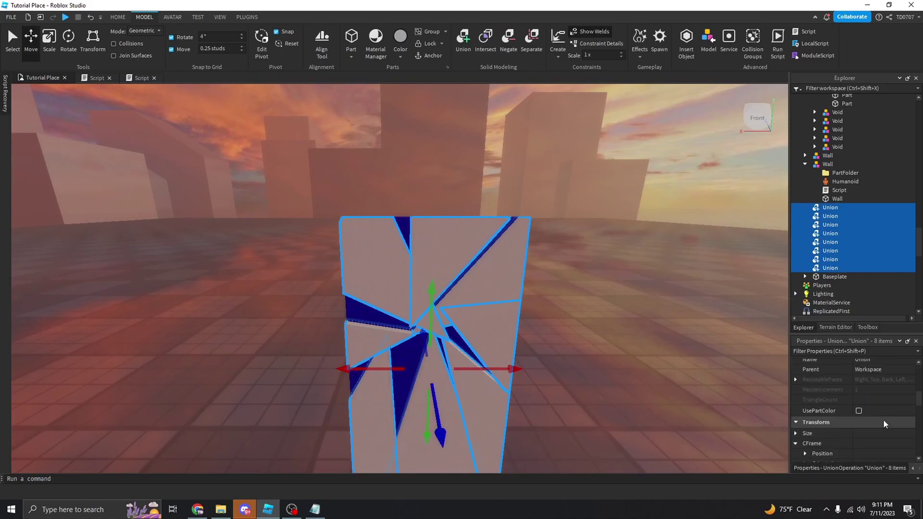
left_click(859, 411)
left_click(645, 427)
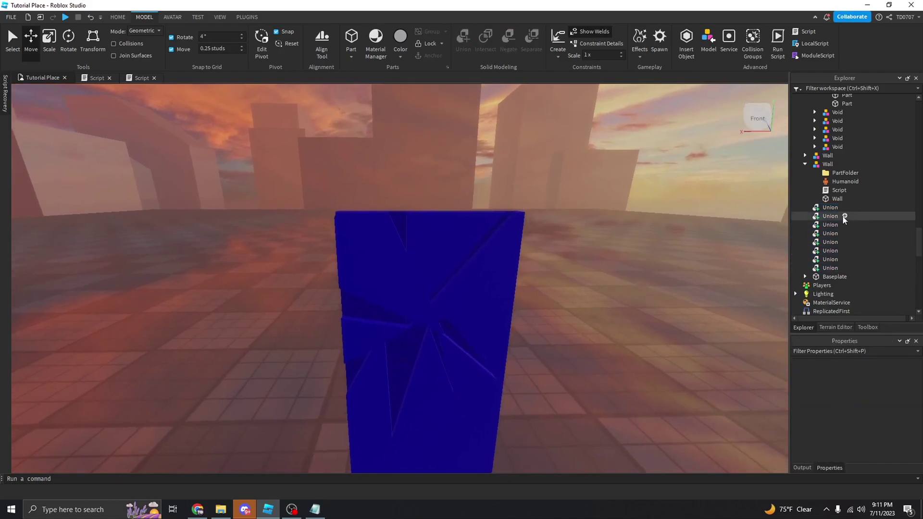
- Set the material of all eight unions to Wood
left_click(829, 267)
left_click(829, 207, "shift")
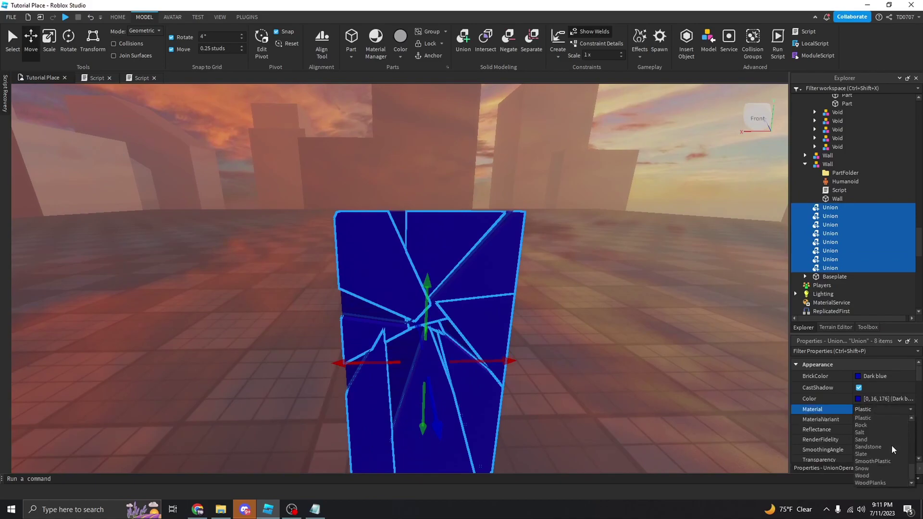
left_click(672, 451)
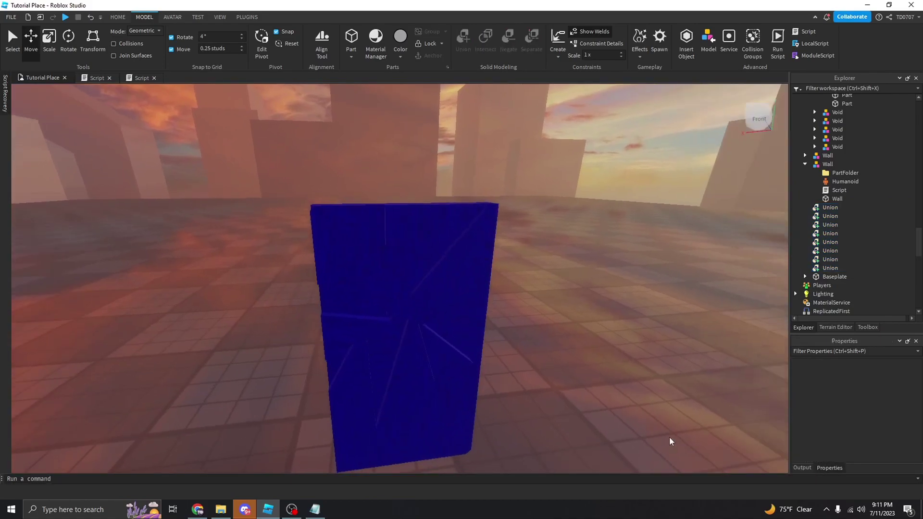
right_click_drag(715, 268, 788, 267)
left_click(823, 269, "shift")
left_click(655, 281)
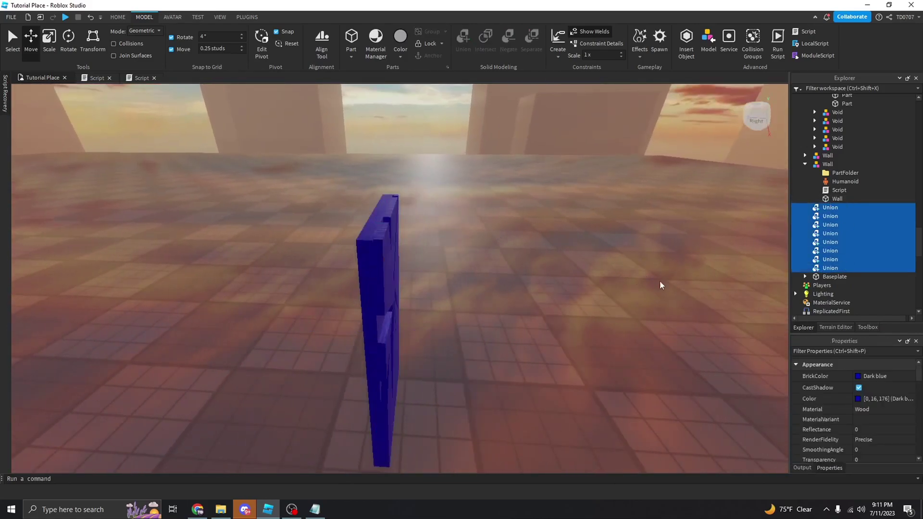
- Move all eight unions back into the narrow wall so they line up with its faces
left_click(824, 268)
left_click(826, 210, "shift")
right_click_drag(486, 289, 487, 291)
left_click_drag(472, 318, 464, 316)
right_click_drag(464, 316, 468, 234)
scroll(463, 308, "up", 10)
left_click(383, 381)
left_click(376, 348)
key("ctrl+z")
left_click(408, 401)
left_click(490, 367)
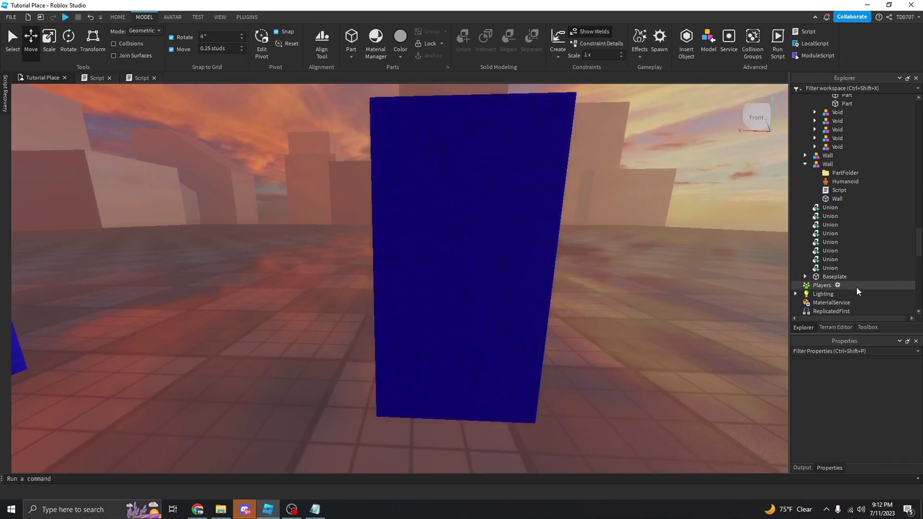
- Set the transparency of all eight unions to 1 and turn off their CanCollide property
right_click_drag(630, 260, 631, 260)
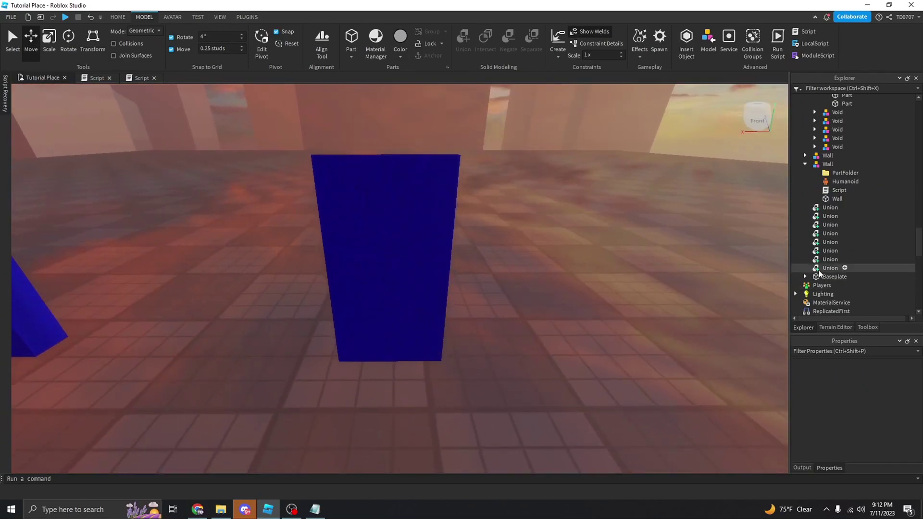
left_click(827, 268)
left_click(828, 207, "shift")
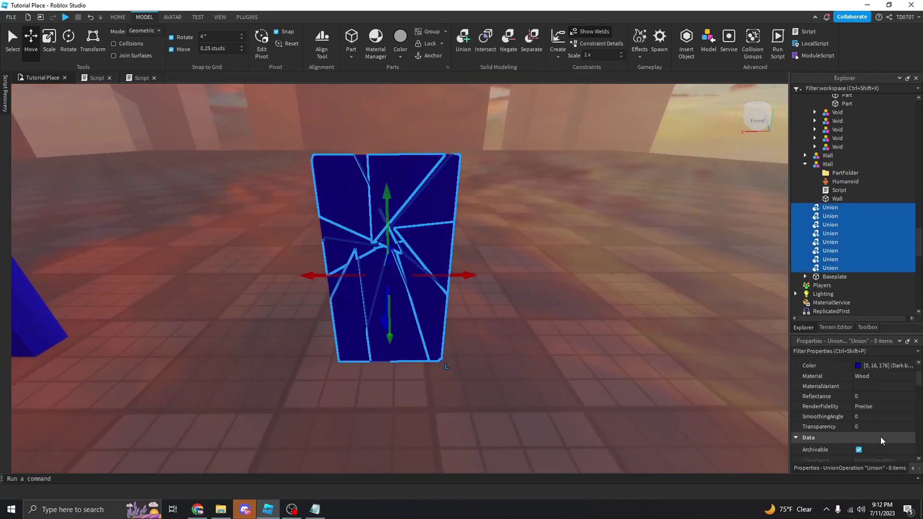
scroll(880, 423, "down", 2)
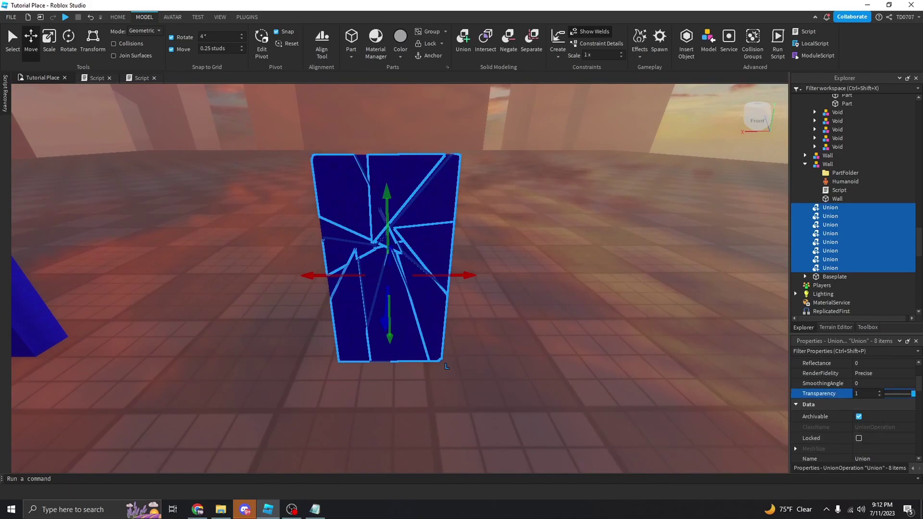
scroll(880, 414, "down", 5)
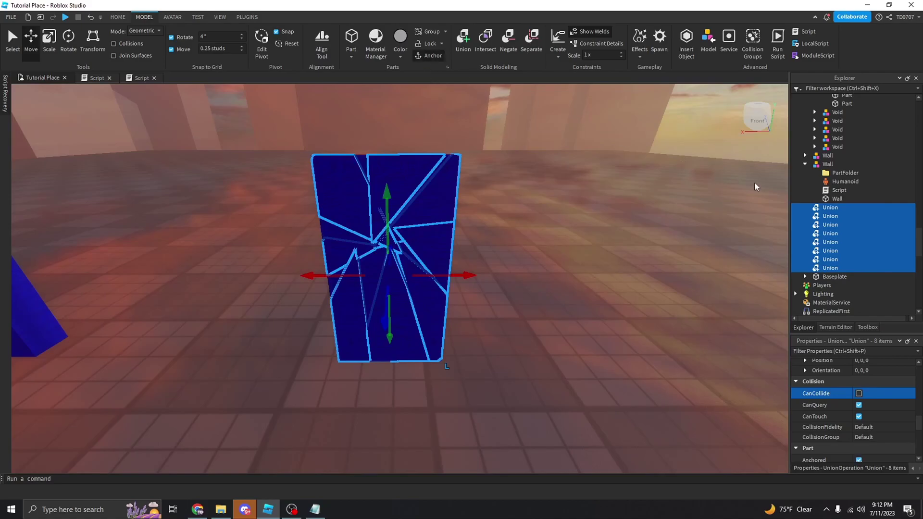
- Move all eight unions into the duplicate Wall model's PartFolder
left_click(825, 199)
left_click(830, 209)
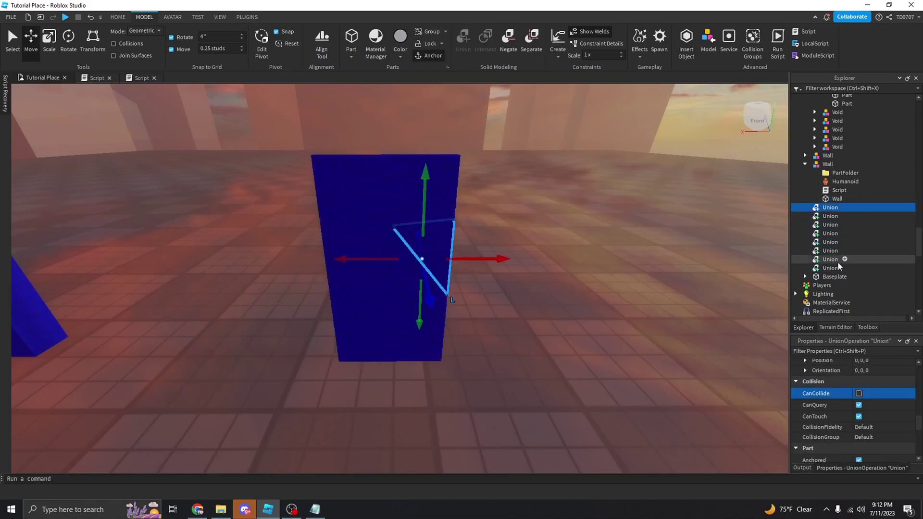
left_click(828, 270, "shift")
left_click_drag(826, 210, 827, 172)
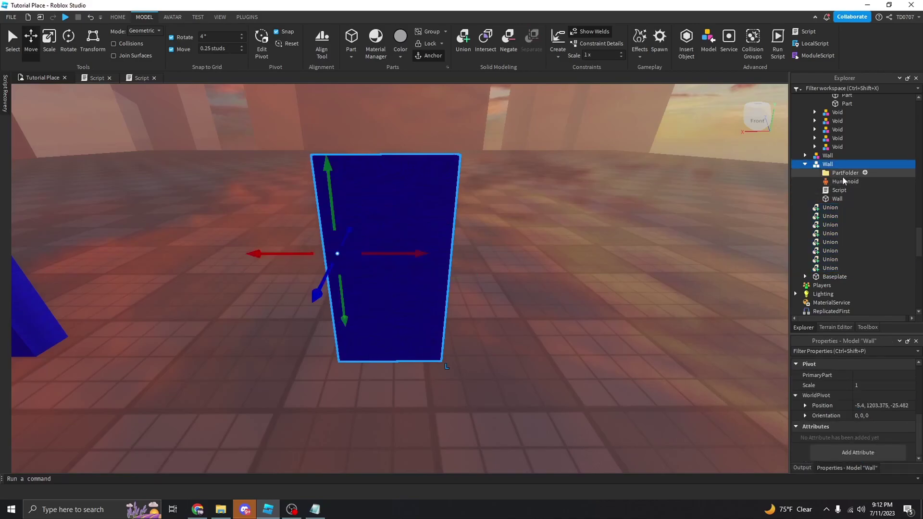
left_click(829, 270)
left_click(827, 211, "shift")
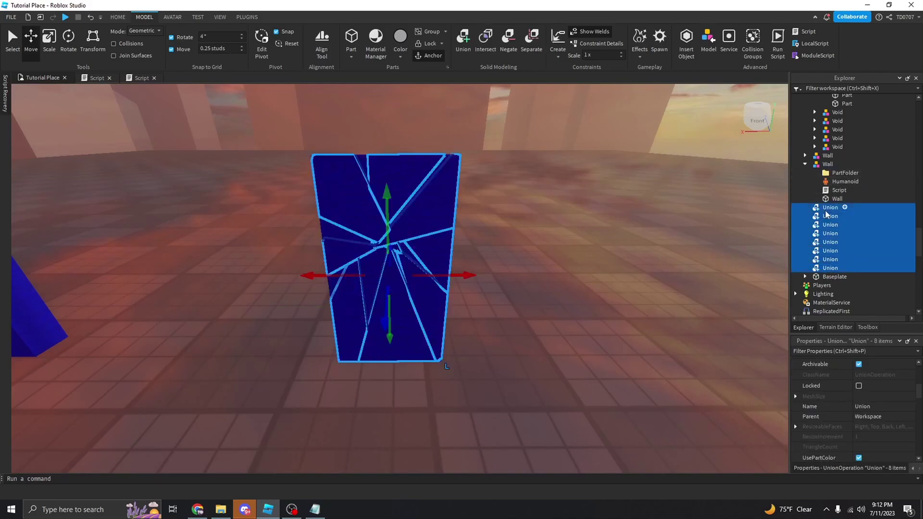
left_click_drag(826, 210, 848, 176)
left_click(630, 274)
- Start a play test of the place to try out both walls
scroll(630, 274, "down", 5)
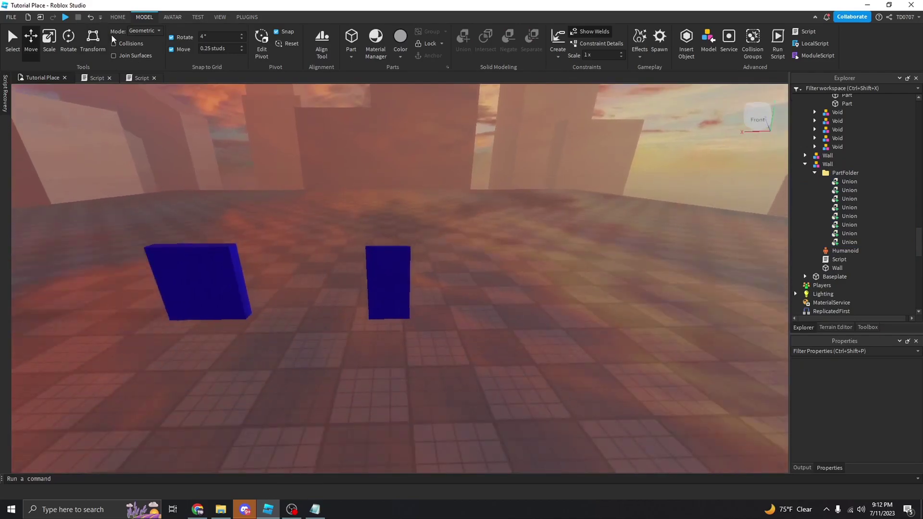
left_click(118, 18)
left_click(452, 41)
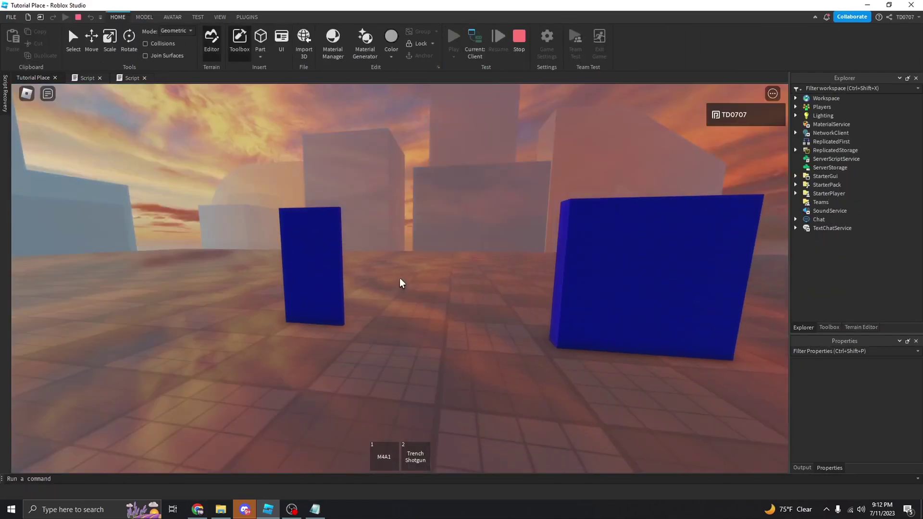
- Equip the M4A1, shoot the narrow wall until it shatters, examine the fallen pieces and put the weapon away
key("1")
left_click(399, 278)
left_click(400, 279)
left_click(399, 278)
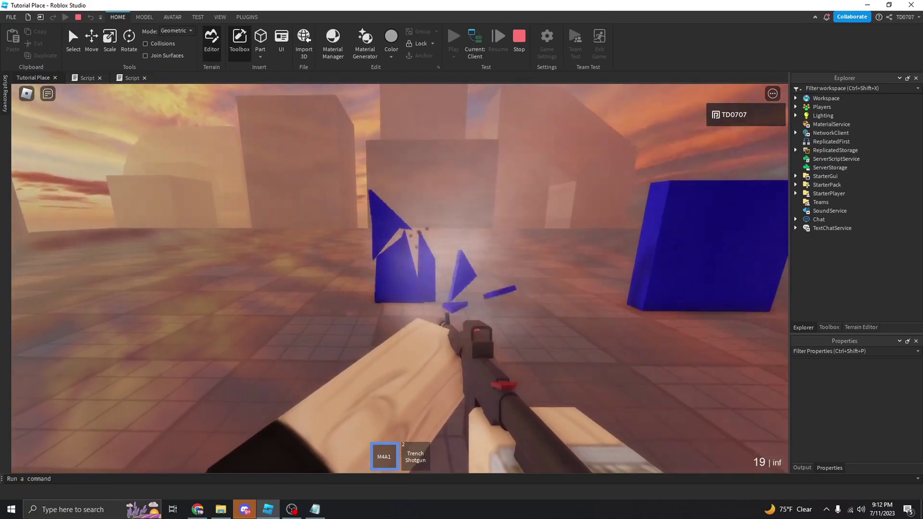
key("w")
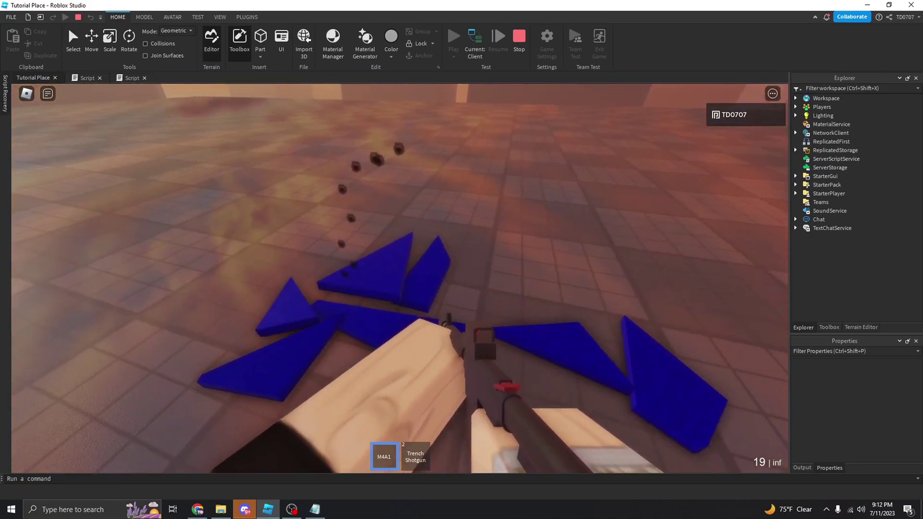
key("s")
key("1")
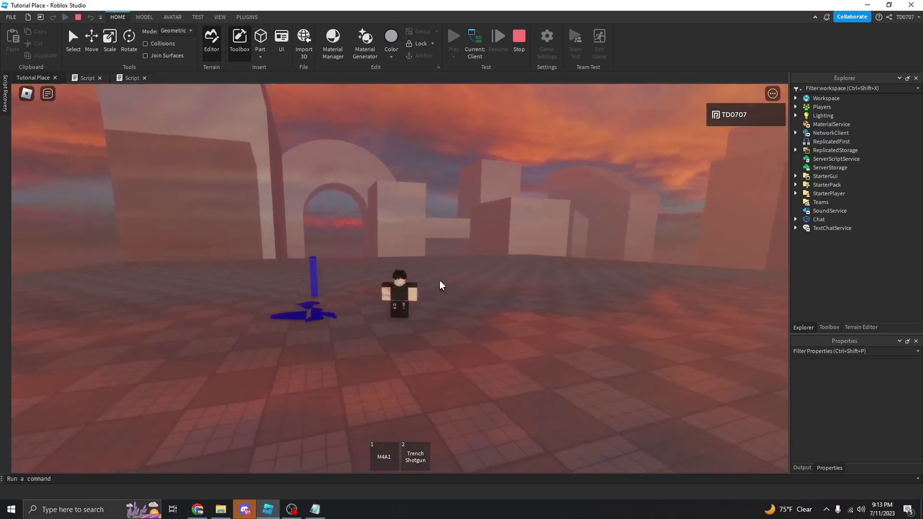
scroll(441, 285, "up", 4)
scroll(474, 295, "down", 3)
scroll(536, 325, "up", 2)
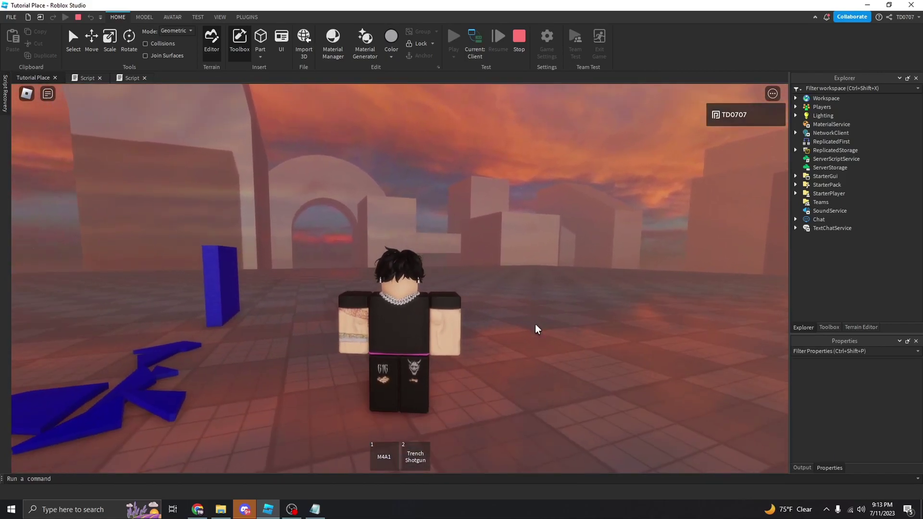
right_click_drag(535, 325, 532, 313)
key("a")
key("w")
key("d")
key("s")
scroll(533, 313, "up", 4)
scroll(533, 312, "down", 5)
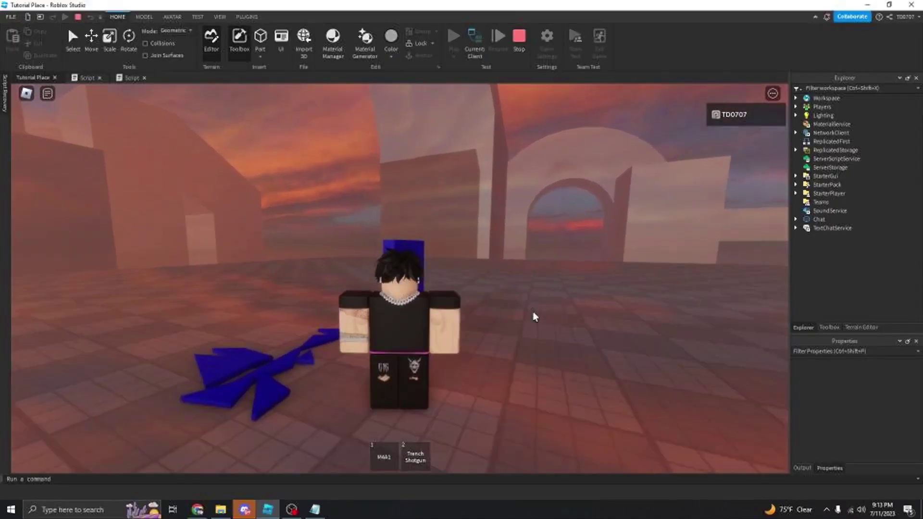
key("d")
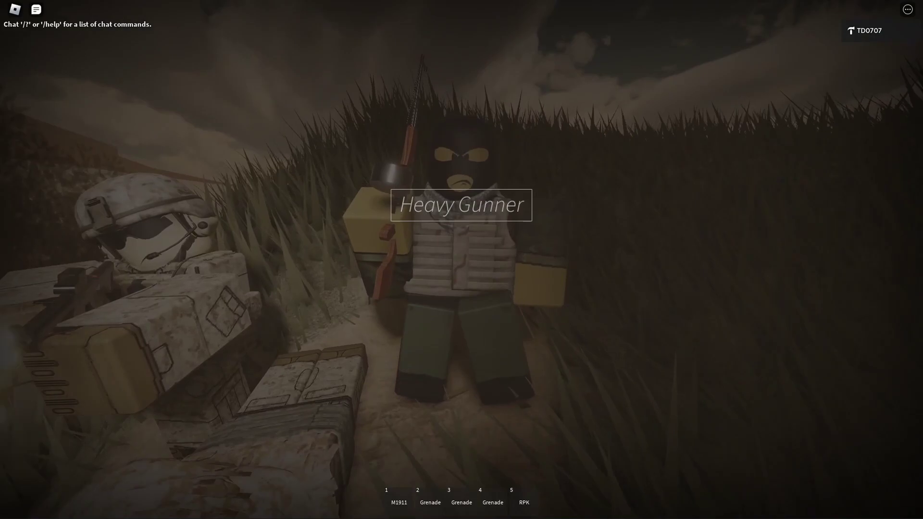
- In the Roblox desert place, spawn as Heavy Gunner, head for the wooden house and equip the RPK
left_click(462, 205)
key("w")
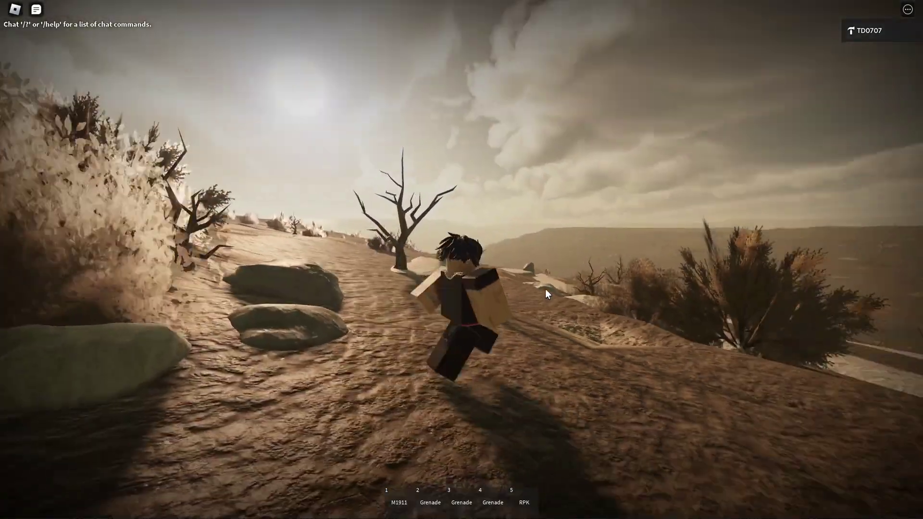
key("s")
right_click_drag(545, 290, 544, 289)
key("w")
key("d")
scroll(544, 290, "up", 5)
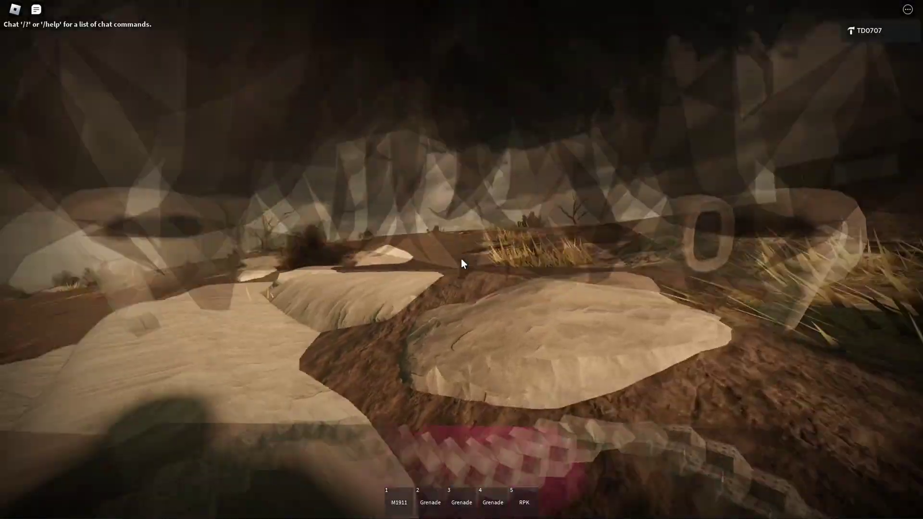
key("1")
key("5")
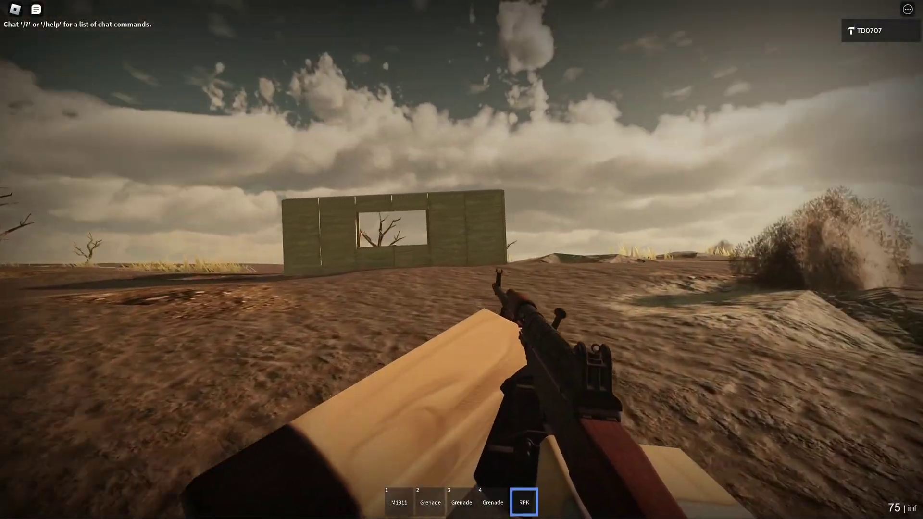
- Fire the RPK at the wooden house from several sides to test how its wall panels break apart
left_click_drag(461, 260, 461, 259)
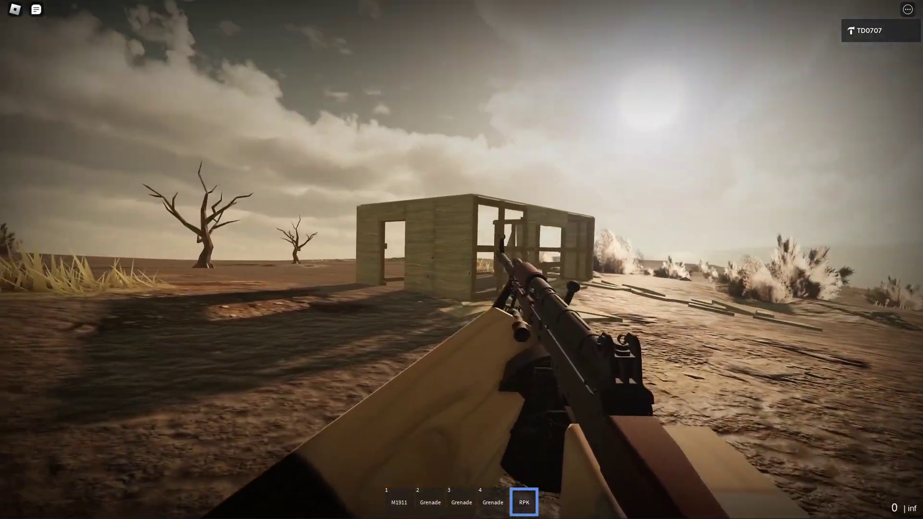
key("a")
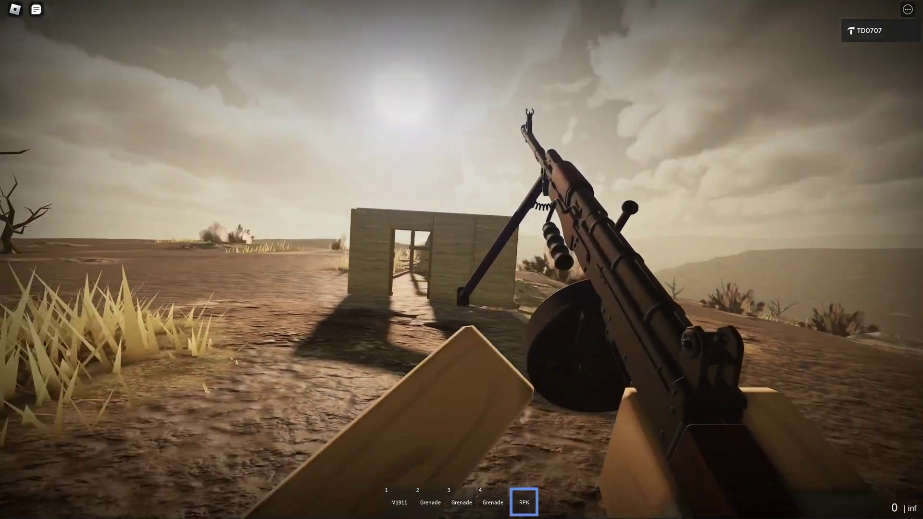
left_click_drag(461, 260, 461, 259)
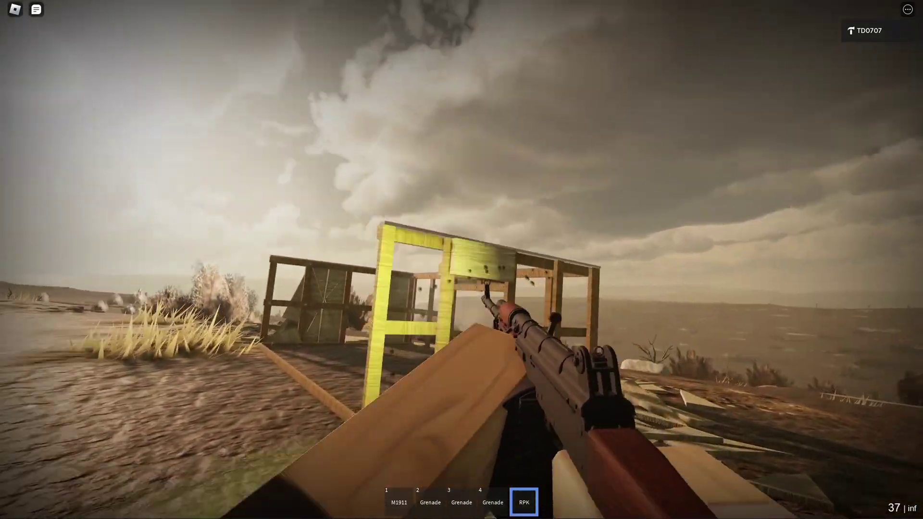
key("d")
key("d")
left_click_drag(461, 260, 462, 259)
key("d")
key("a")
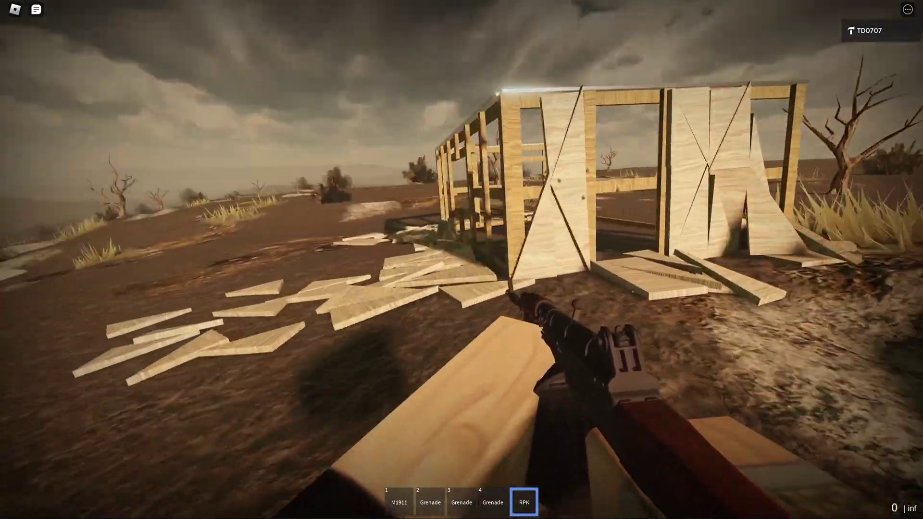
- Put the RPK away and walk around the damaged house to examine its bare frame and the fallen wooden pieces
key("w")
key("3")
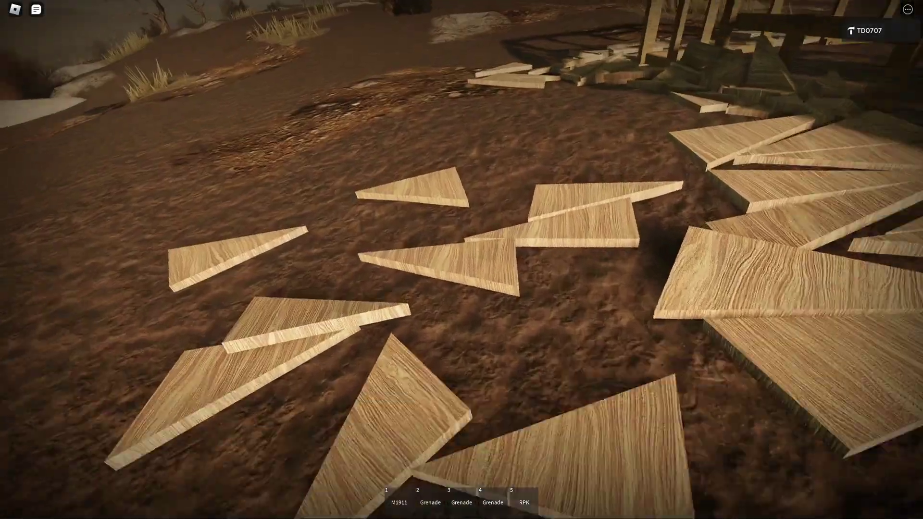
key("w")
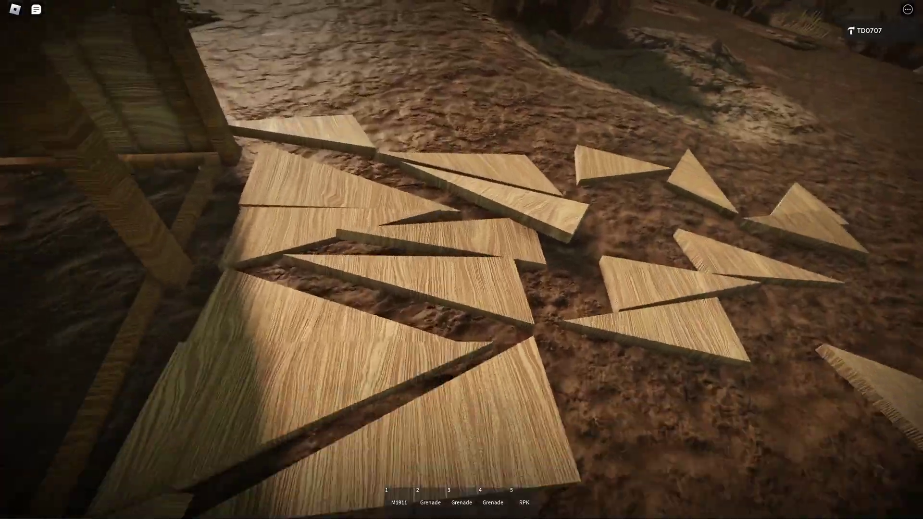
key("w")
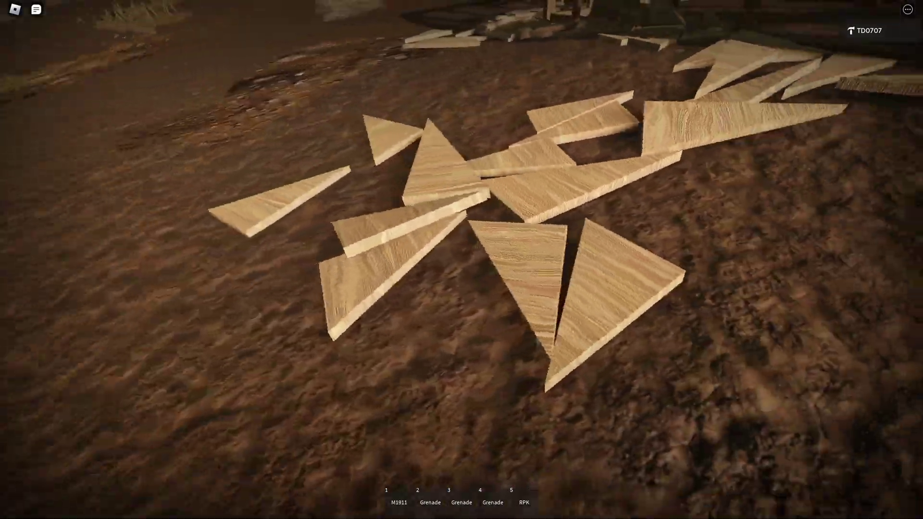
key("w")
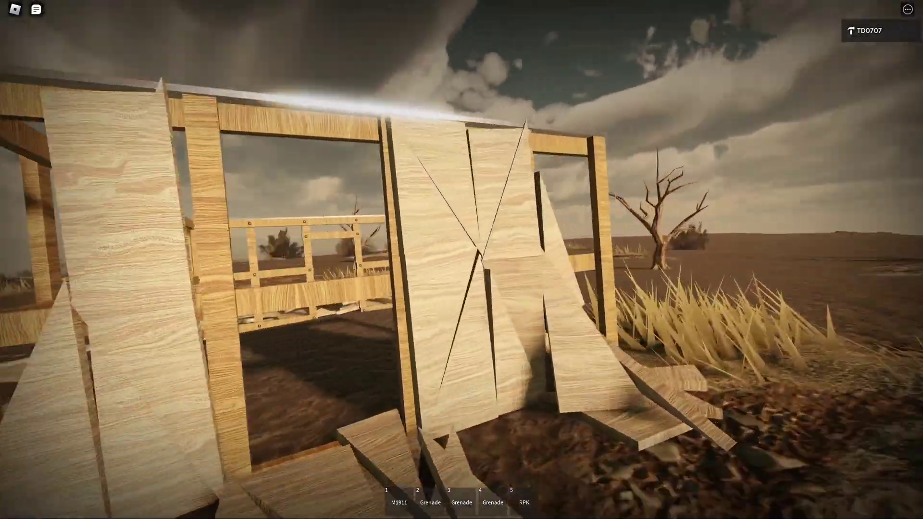
key("w")
key("w")
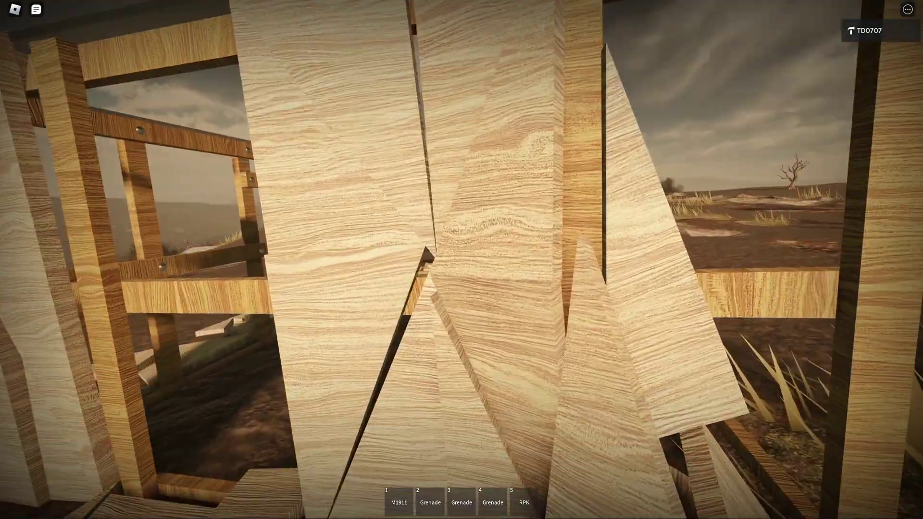
key("s")
key("w")
key("s")
key("w")
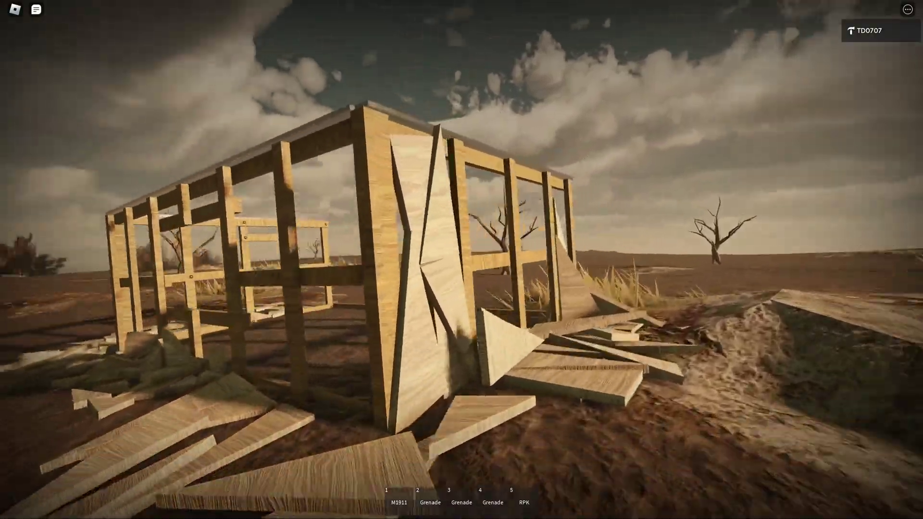
key("w")
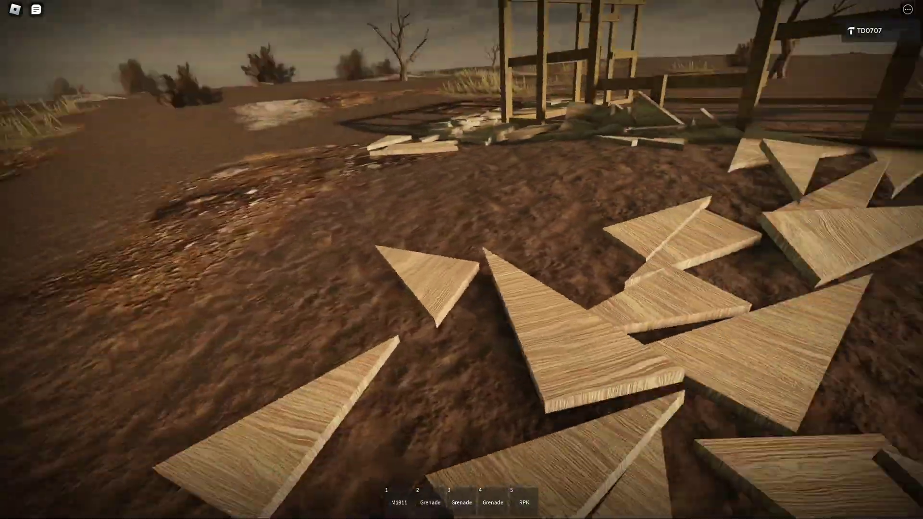
key("w")
key("w")
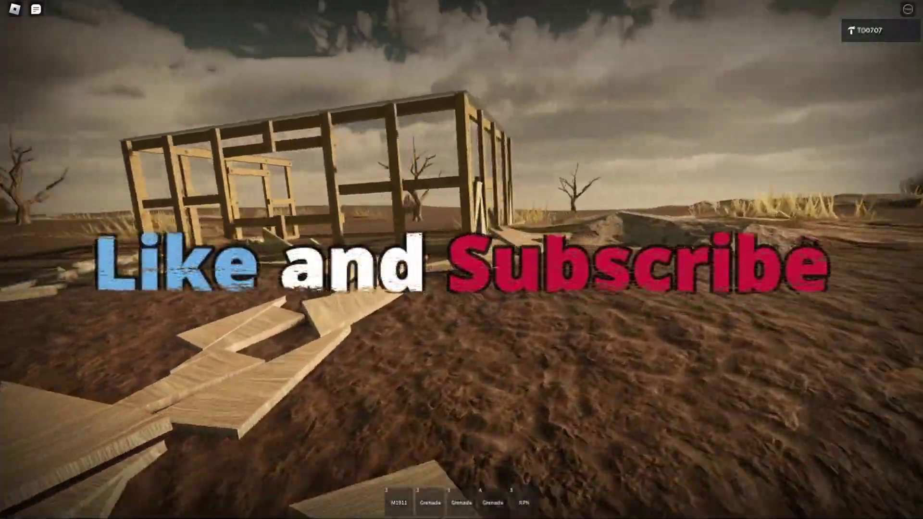
key("w")
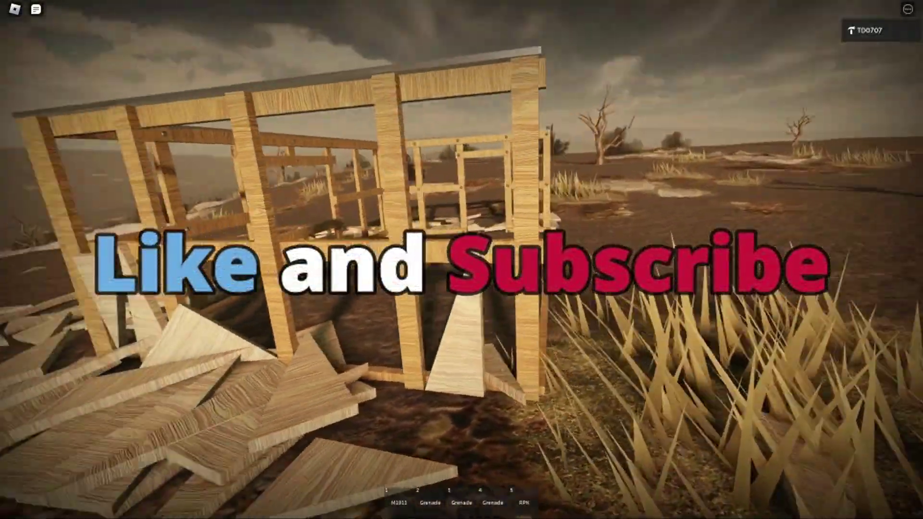
key("w")
key("w")
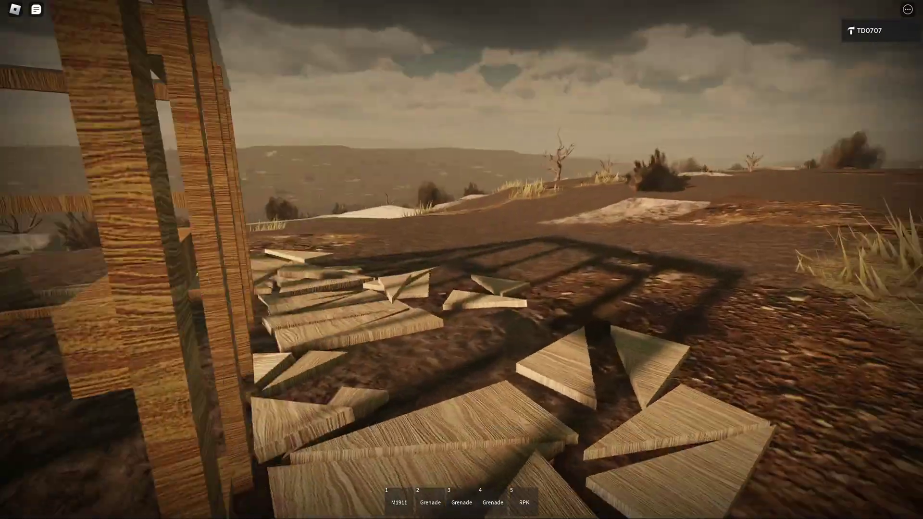
key("d")
key("w")
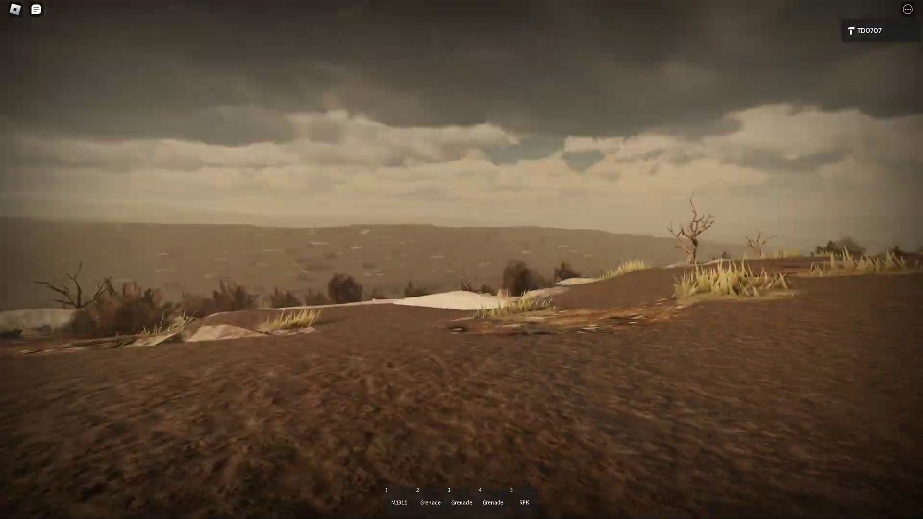